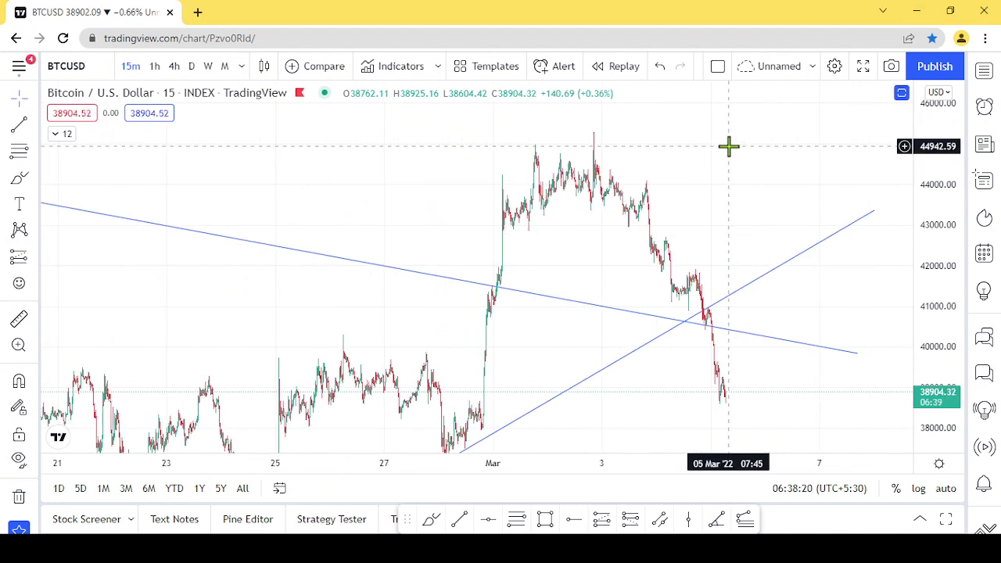
Pan the 15-minute BTCUSD chart toward the early March drop and stretch the price scale
left_click_drag(608, 199, 680, 184)
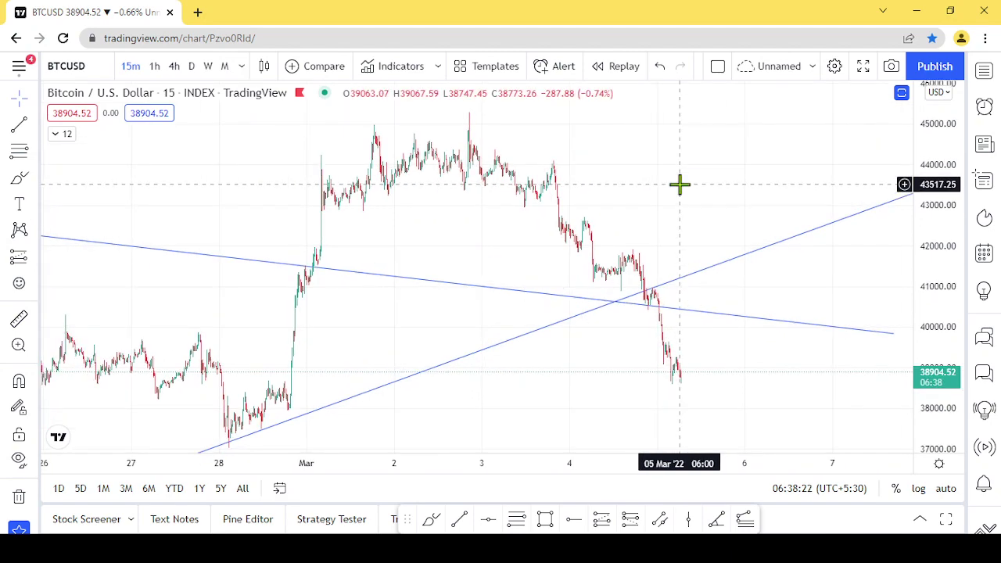
left_click_drag(934, 347, 942, 254)
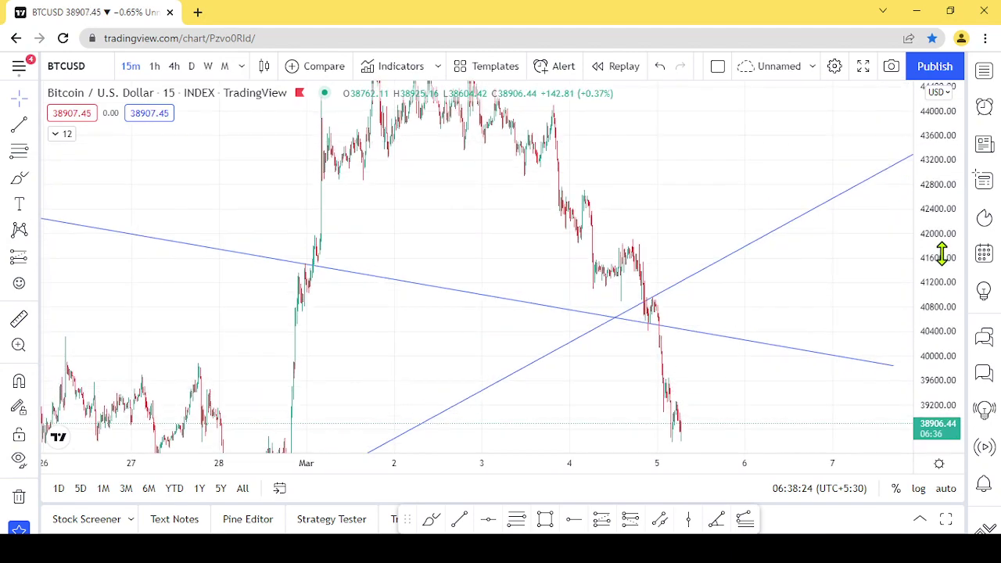
left_click_drag(496, 353, 507, 269)
left_click_drag(760, 163, 744, 215)
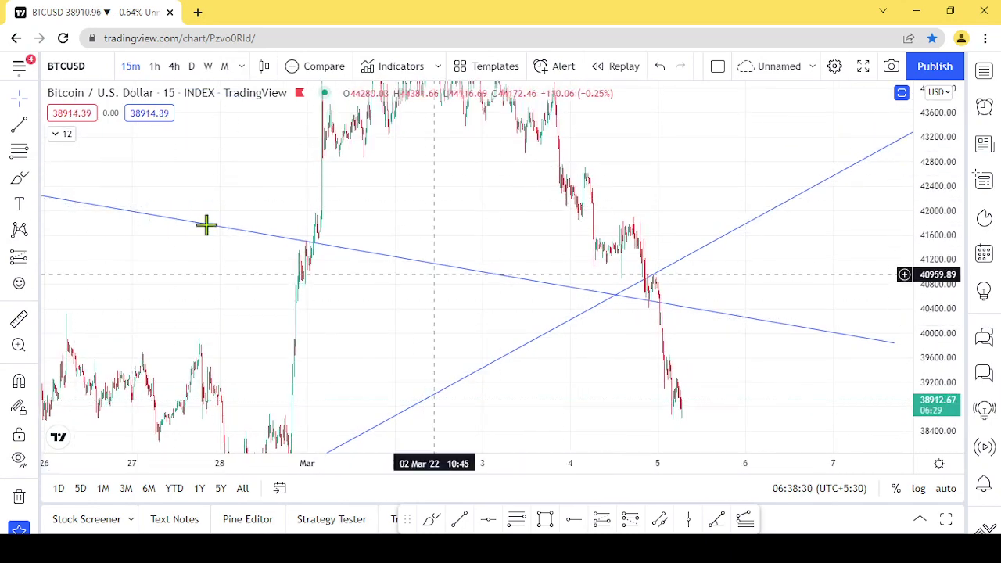
scroll(443, 242, "up", 2)
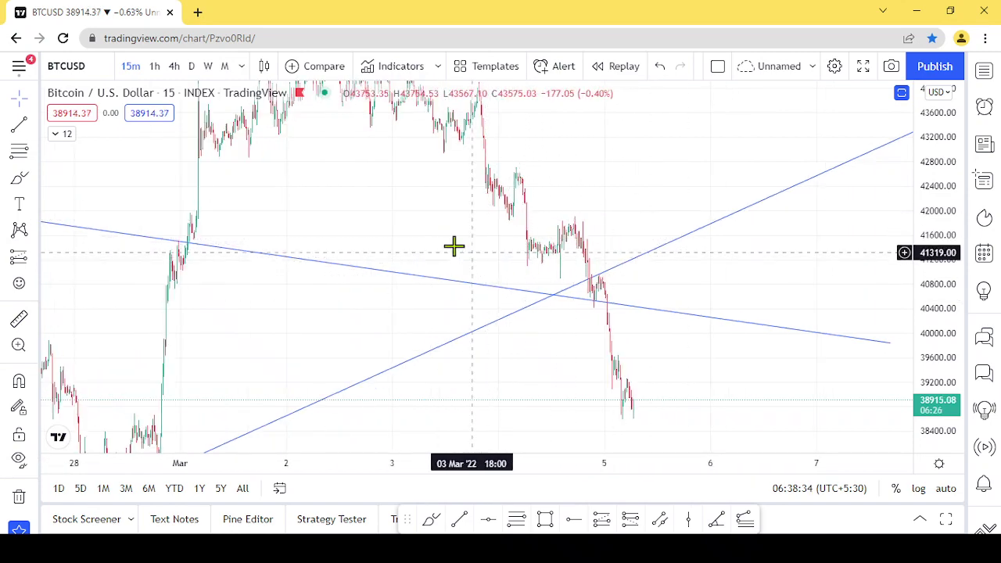
left_click_drag(434, 233, 520, 241)
scroll(521, 242, "up", 1)
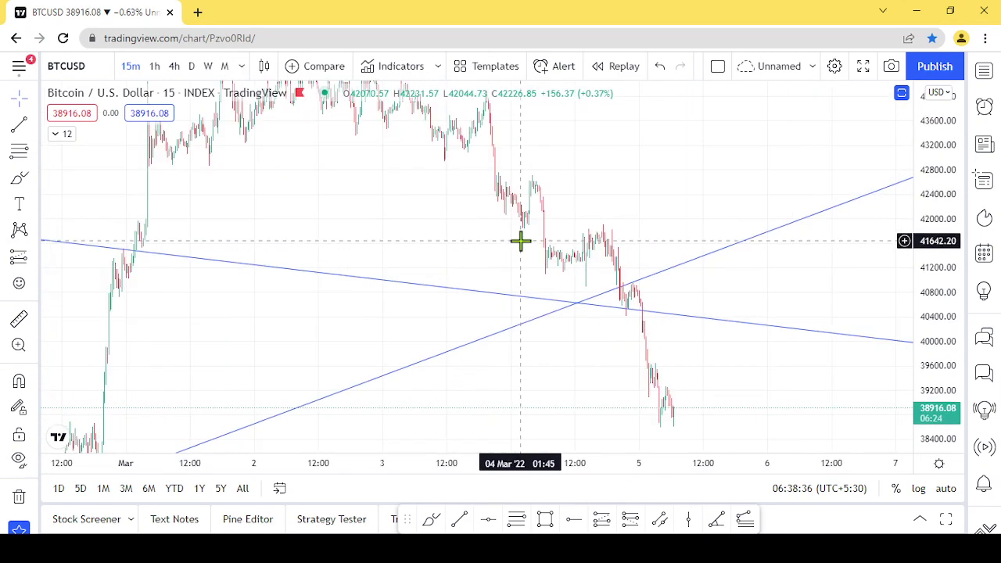
left_click_drag(411, 195, 439, 226)
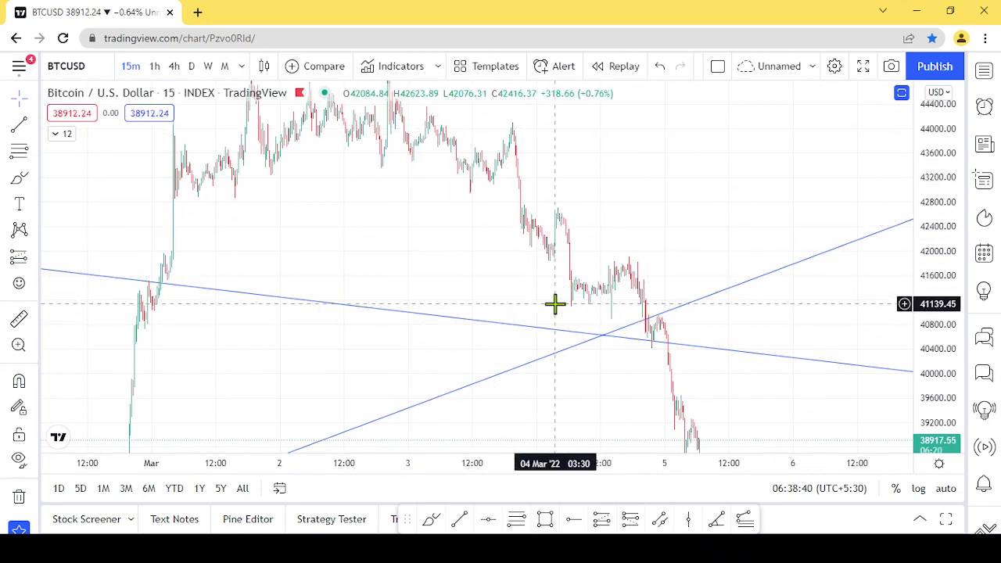
Zoom in on the 4–5 March decline where the two trend lines cross
scroll(553, 304, "up", 2)
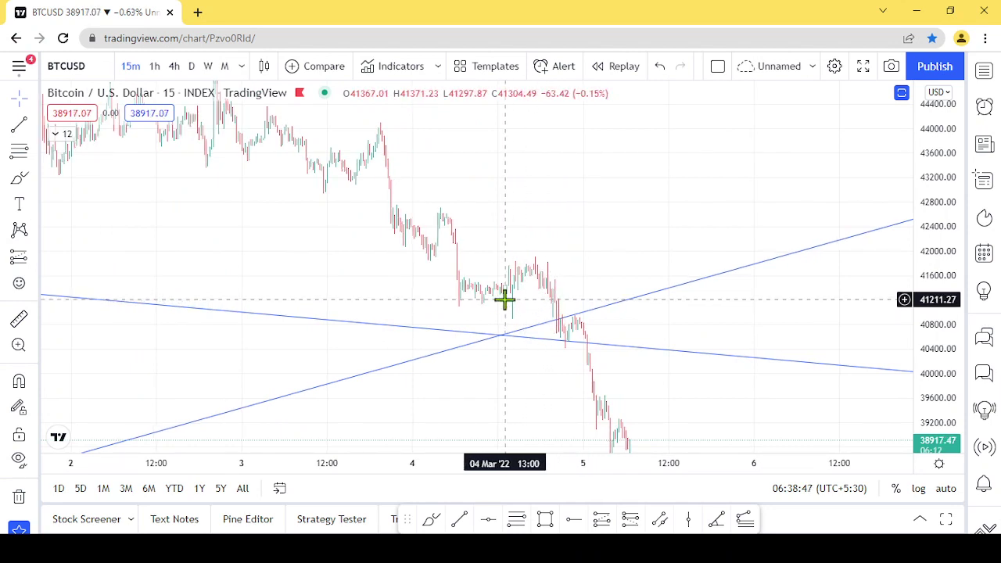
left_click_drag(921, 273, 945, 207)
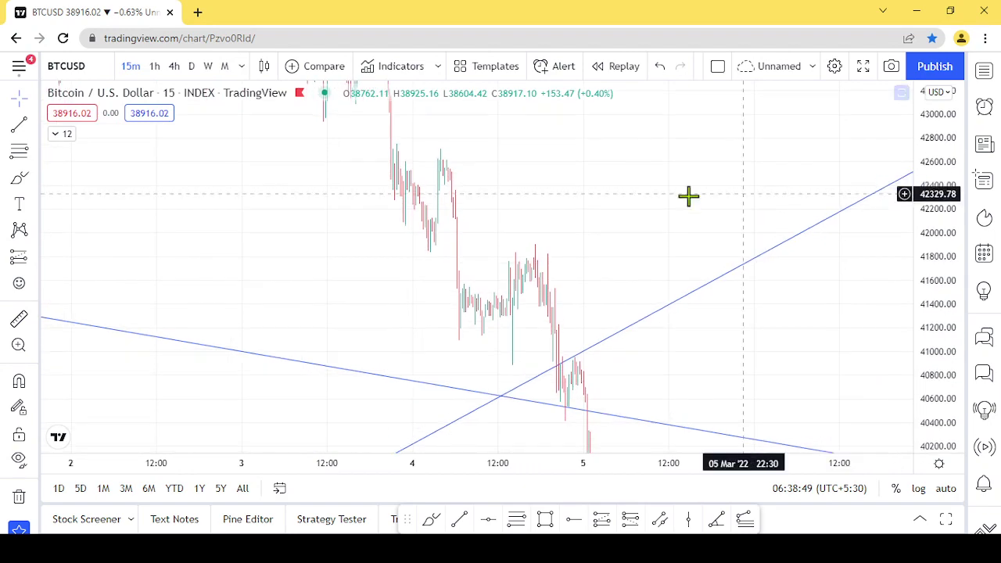
scroll(578, 223, "up", 3)
left_click_drag(487, 222, 750, 180)
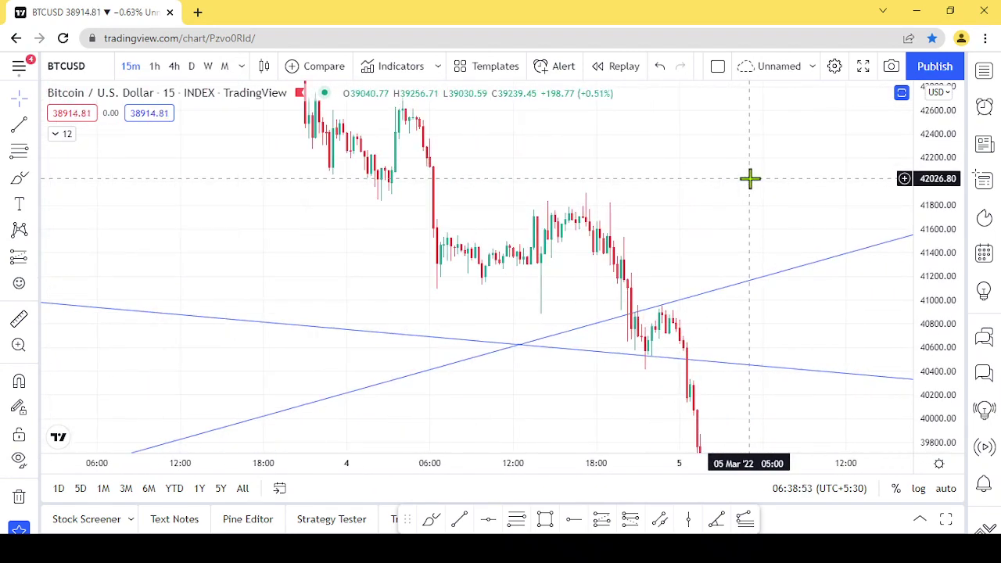
left_click_drag(720, 248, 643, 219)
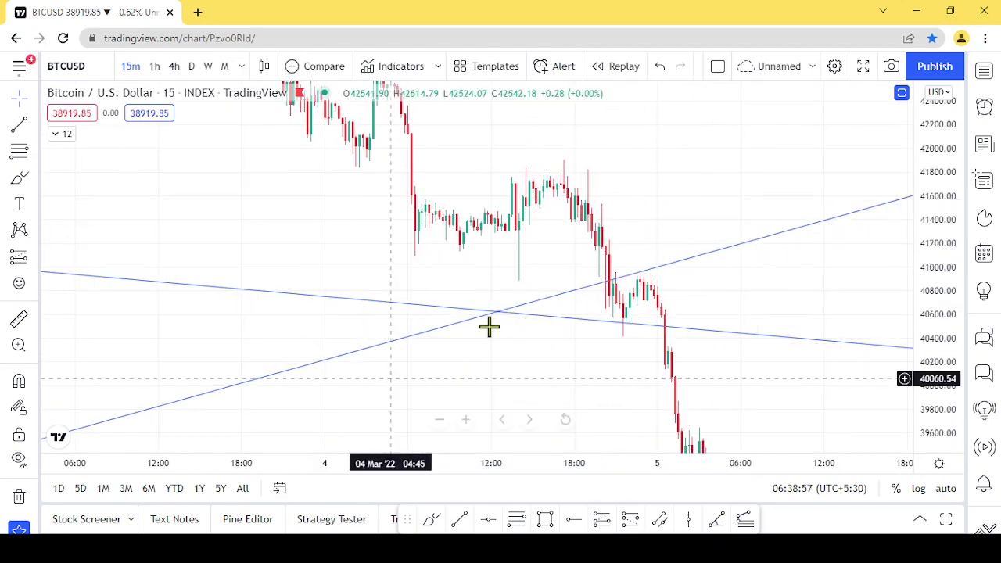
left_click_drag(673, 173, 705, 181)
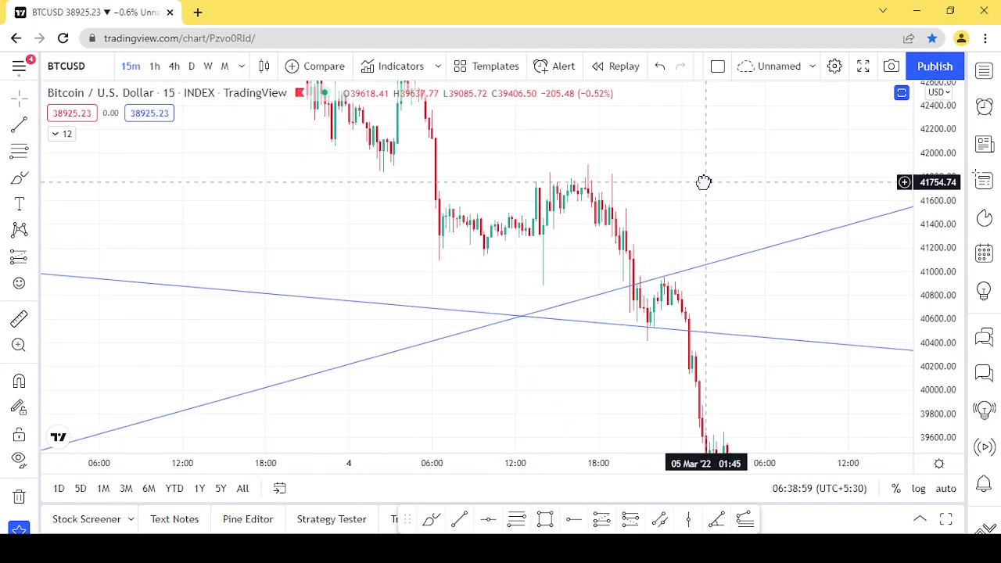
scroll(705, 182, "up", 1)
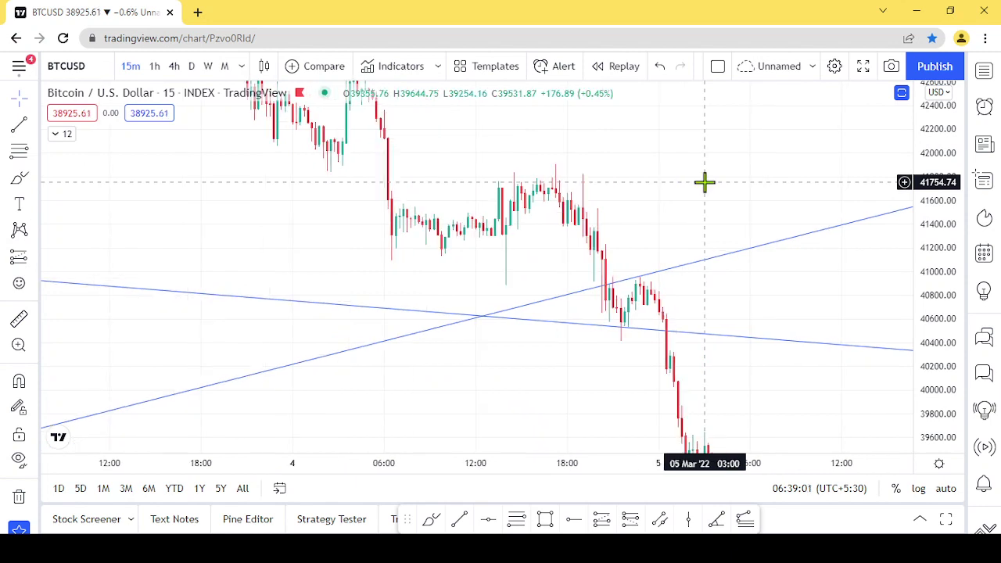
scroll(705, 183, "up", 1)
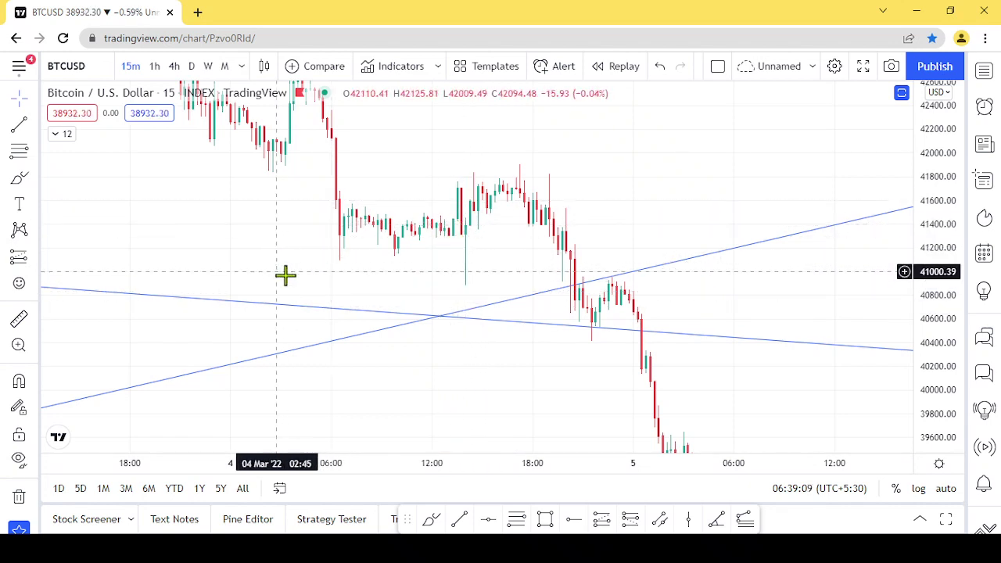
Measure the 4 March rise: 537.94 (1.30%) over 19 bars
left_click(19, 318)
left_click(432, 226)
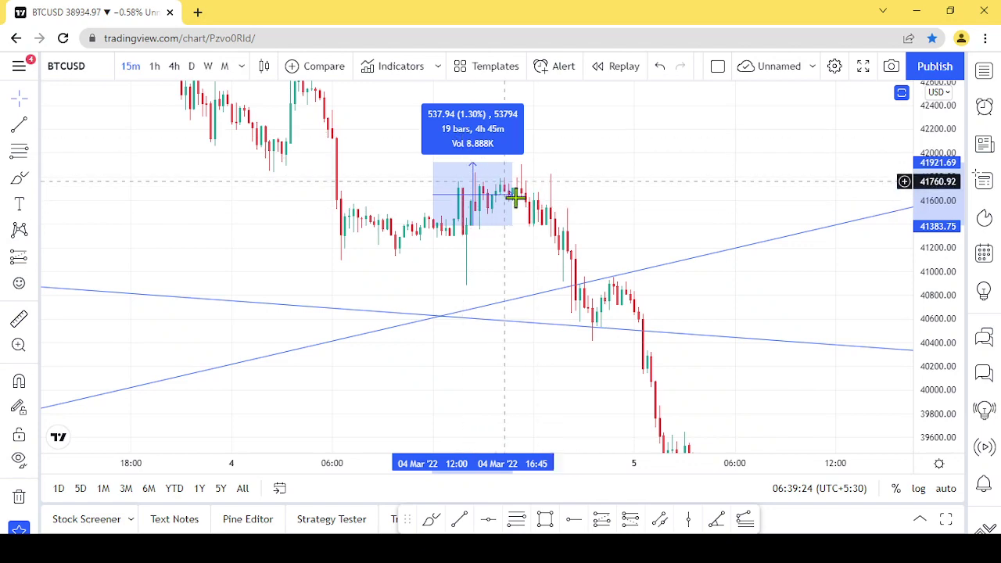
left_click_drag(556, 205, 496, 143)
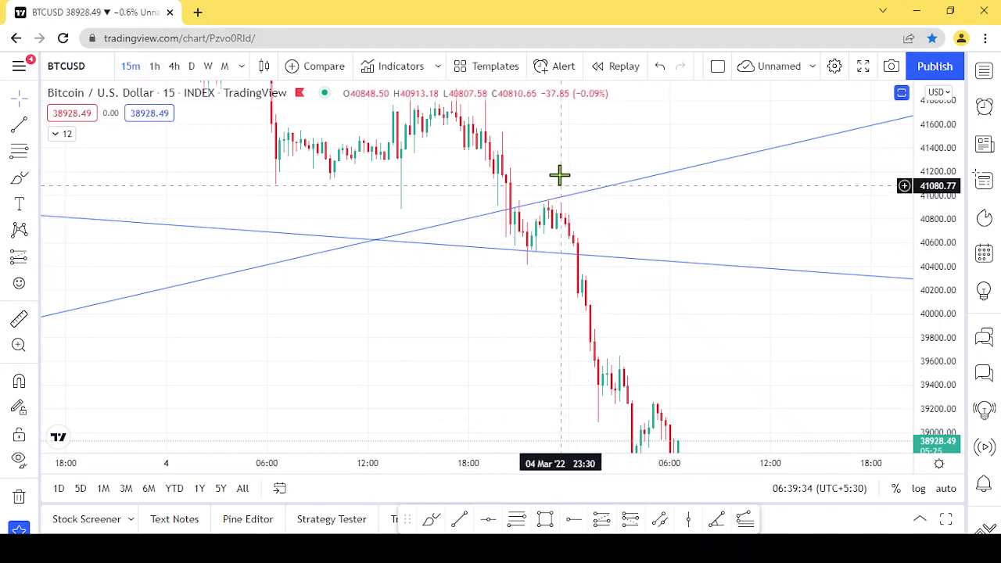
Bring the 5 March candles into view and switch BTCUSD to 1-hour candles
scroll(749, 208, "down", 2)
left_click_drag(749, 209, 661, 185)
scroll(661, 185, "up", 2)
left_click_drag(619, 313, 727, 258)
scroll(707, 317, "up", 1)
scroll(707, 317, "up", 1)
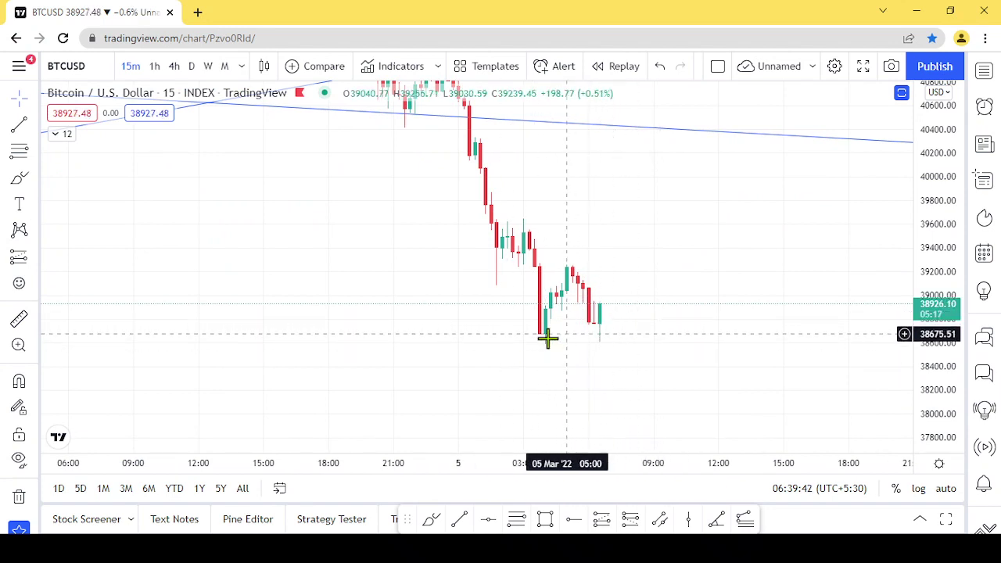
scroll(637, 331, "down", 2)
scroll(645, 345, "up", 2)
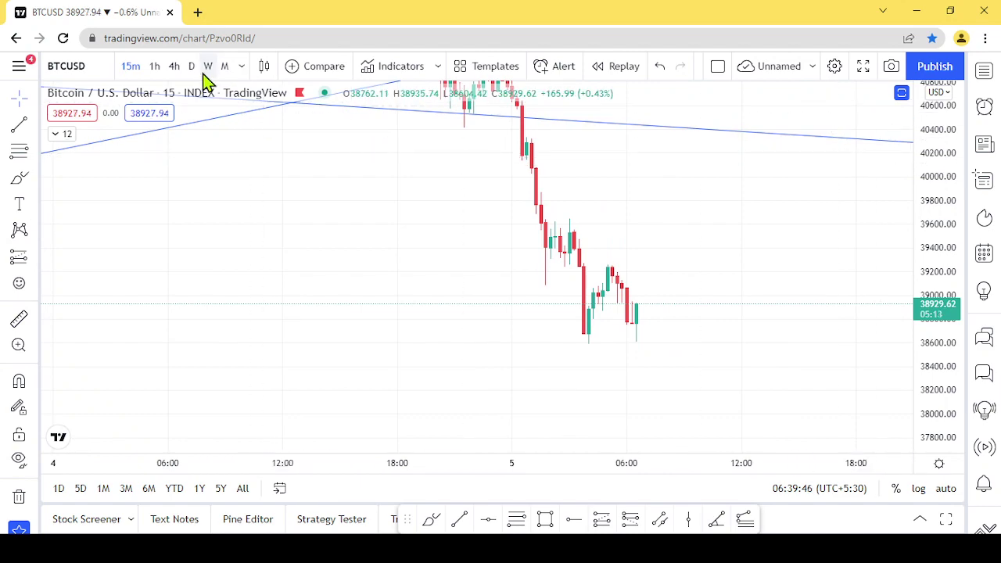
left_click(155, 66)
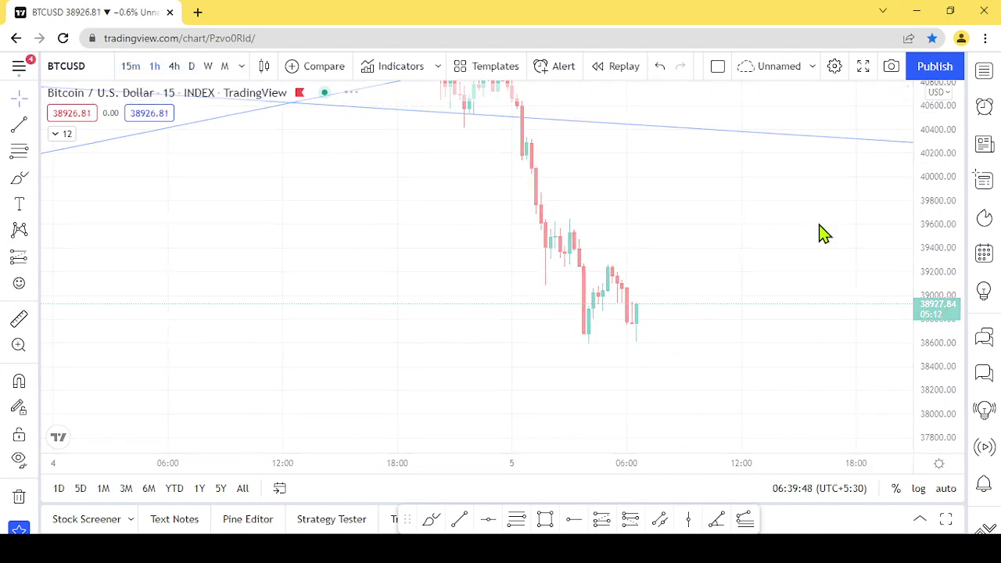
Zoom out the hourly chart and compress the price scale to show a wider range
scroll(684, 236, "down", 5)
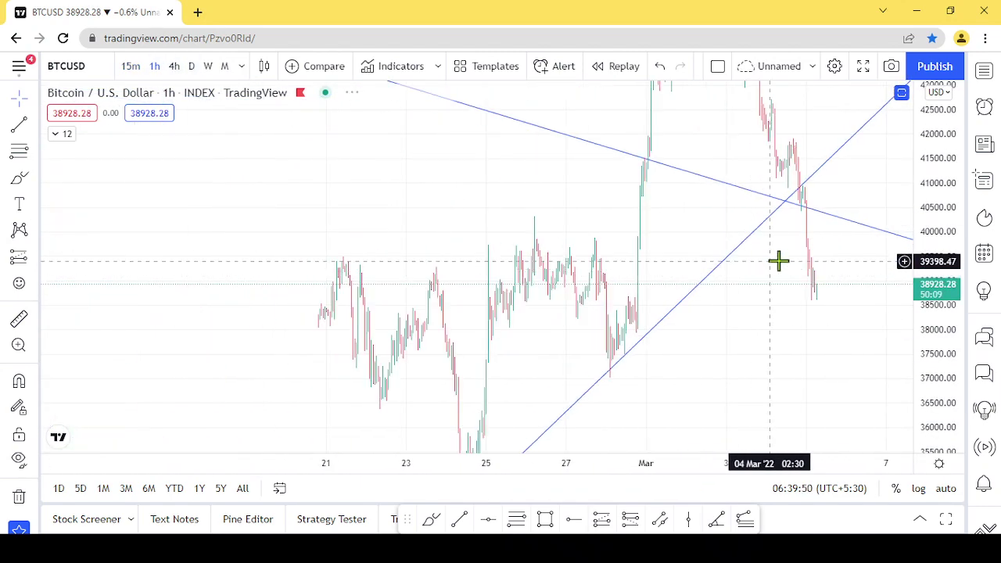
left_click_drag(943, 156, 921, 373)
scroll(702, 328, "right", 3)
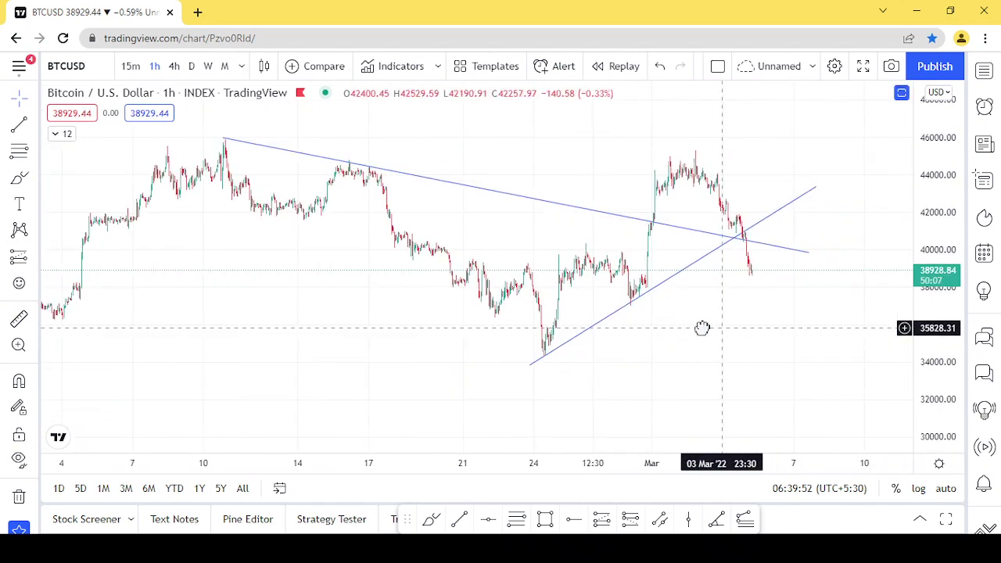
left_click(517, 519)
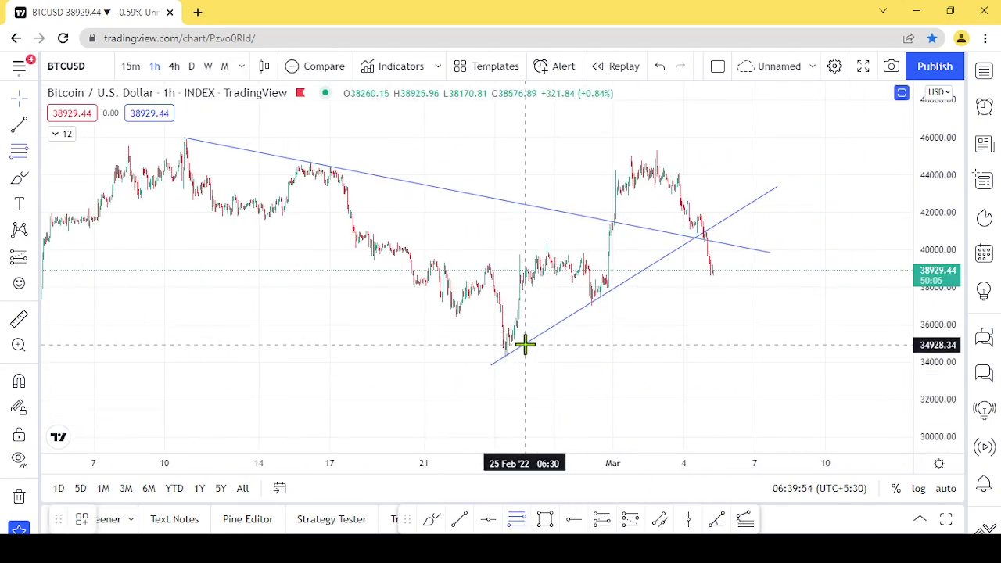
Remove all drawings from the chart and anchor a Fibonacci retracement at the 23 Feb low
right_click(801, 219)
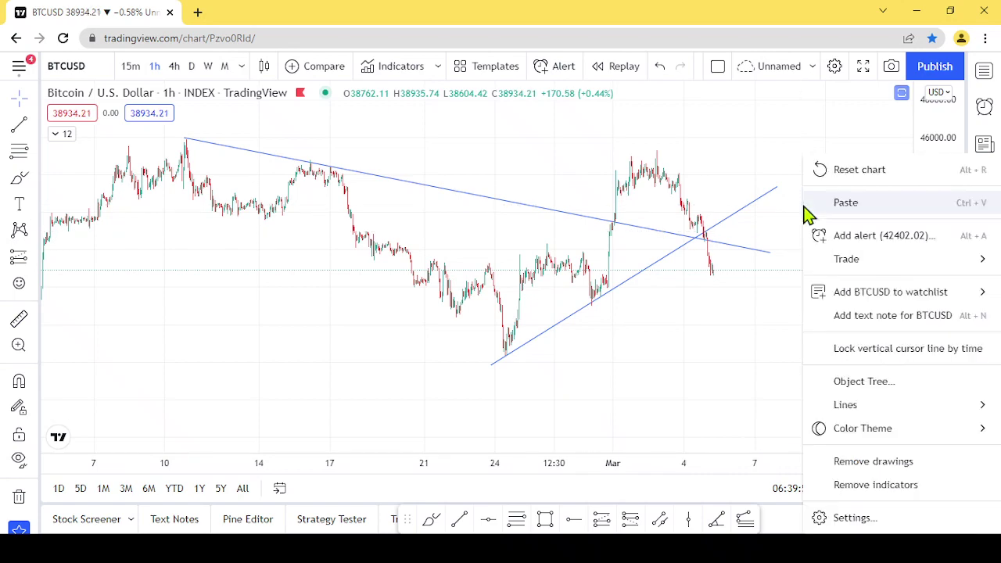
left_click(850, 461)
scroll(526, 325, "up", 2)
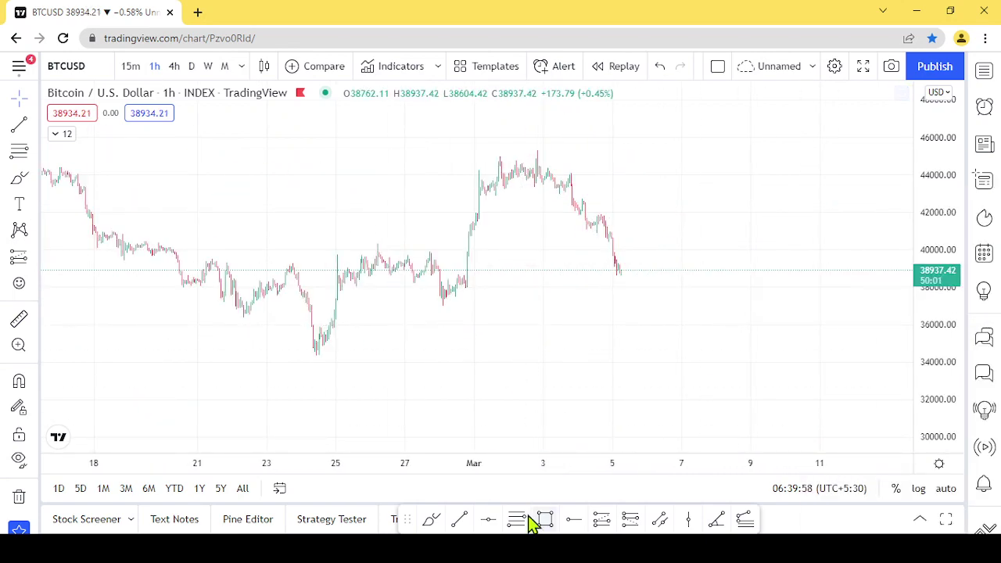
left_click(294, 357)
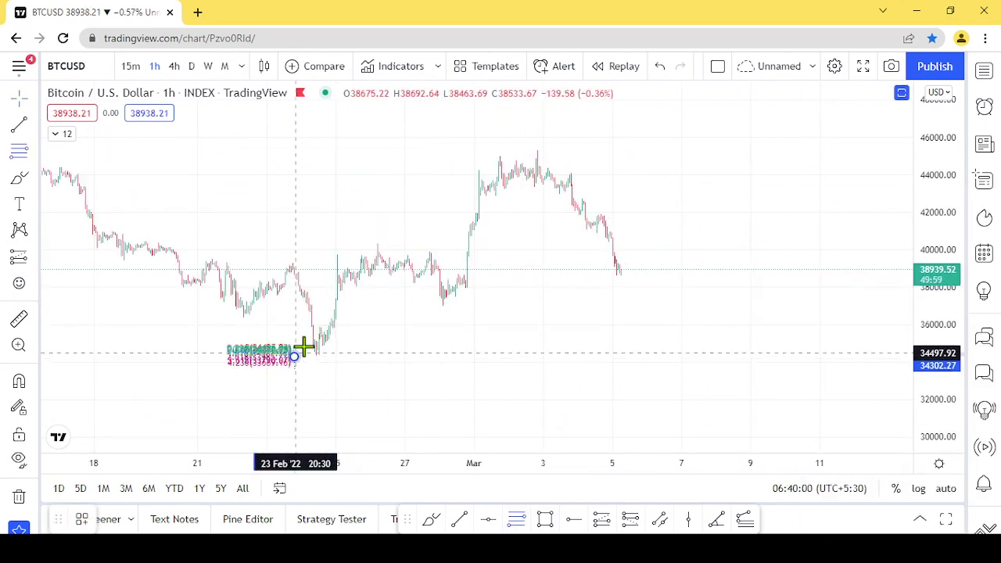
Finish the Fibonacci retracement at the March high and stretch the hourly price scale
left_click(764, 149)
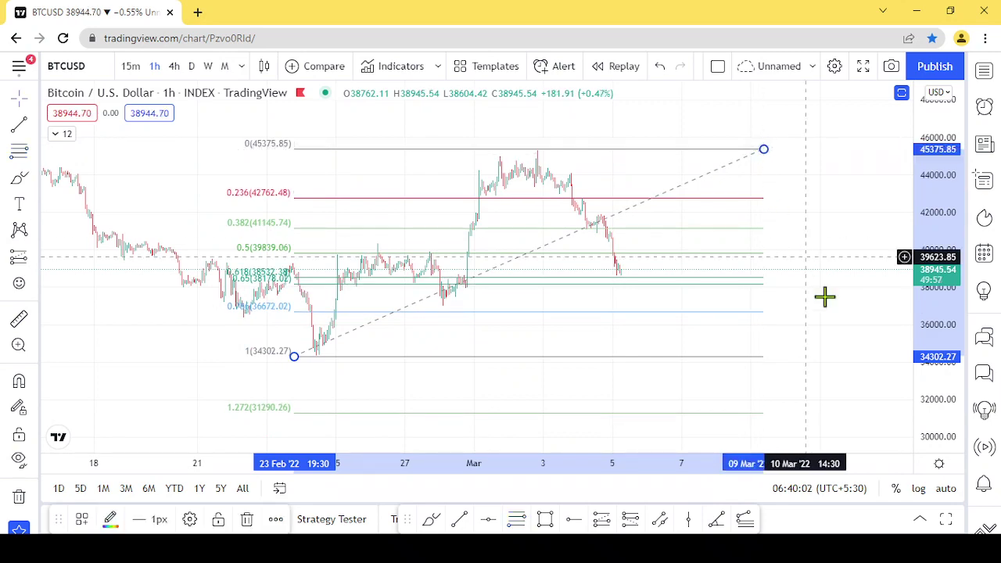
left_click_drag(923, 373, 950, 268)
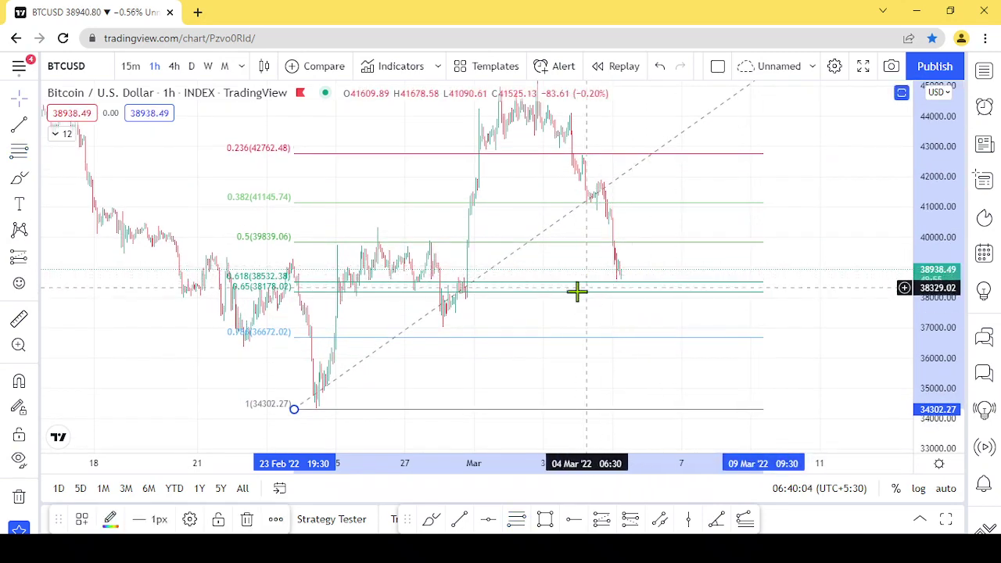
scroll(647, 297, "up", 3)
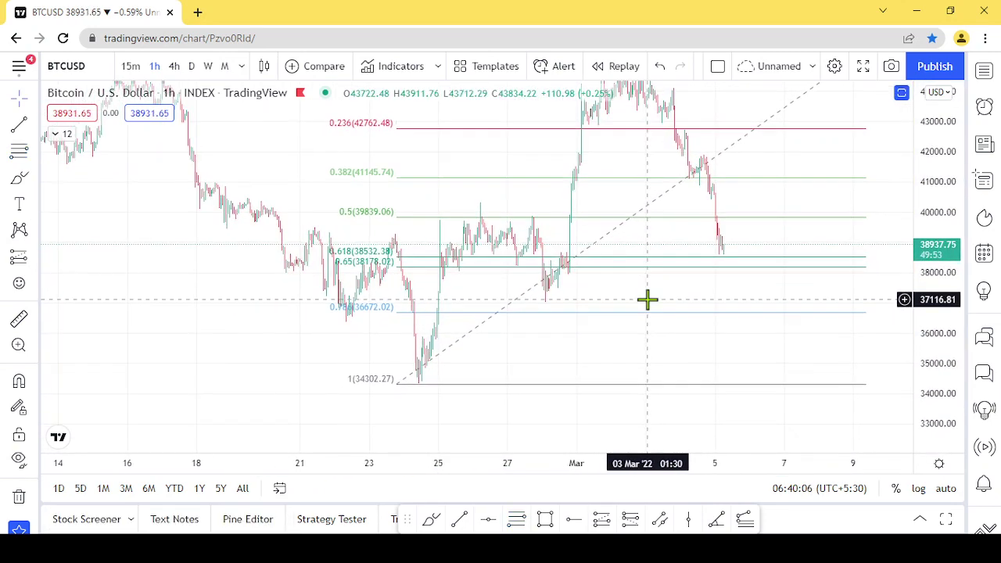
left_click_drag(400, 292, 509, 274)
left_click(478, 270)
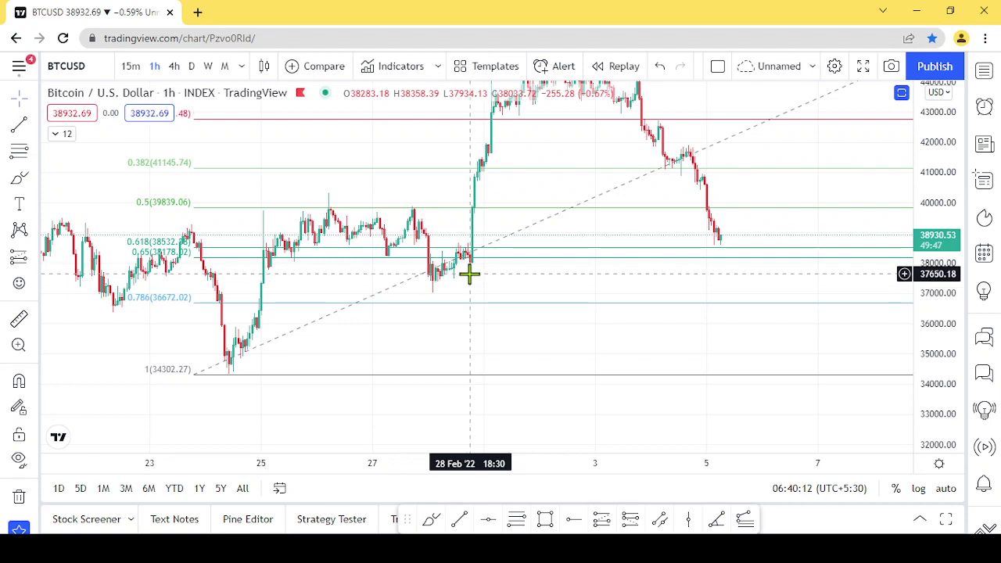
Stretch the price scale to about 34000–41000 over late February, then switch to monthly bars
scroll(665, 249, "up", 2)
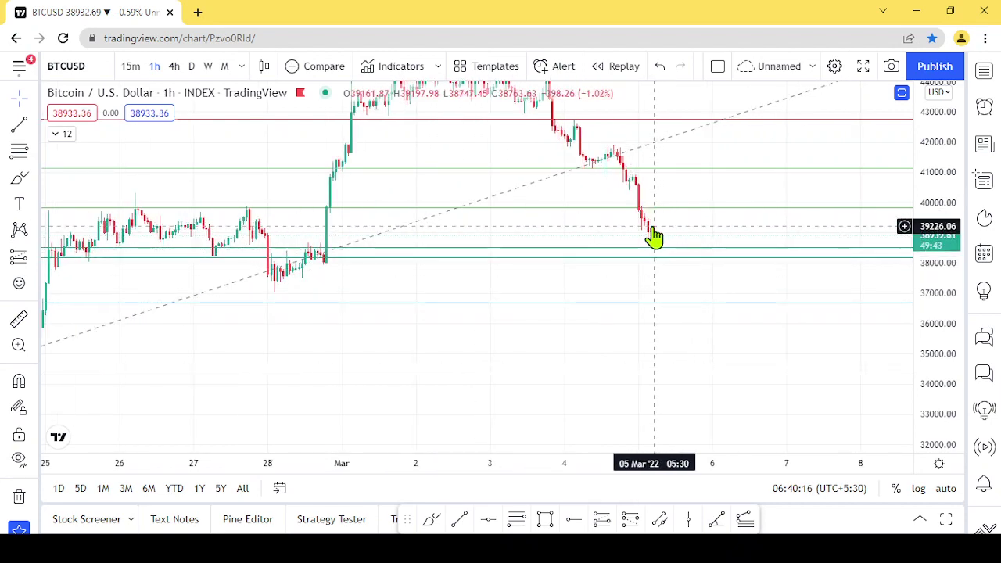
scroll(618, 254, "up", 1)
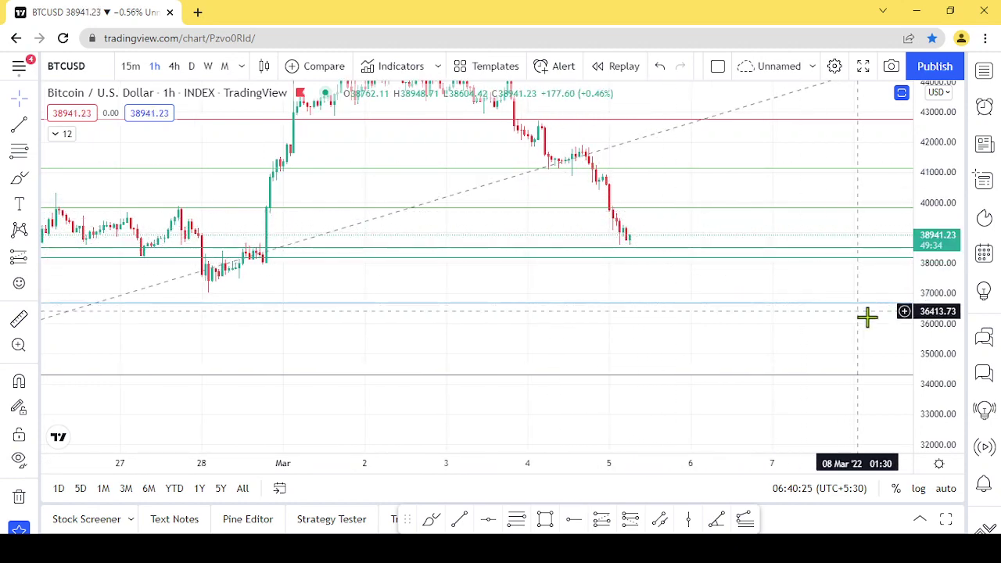
left_click_drag(936, 336, 939, 243)
scroll(689, 264, "up", 3)
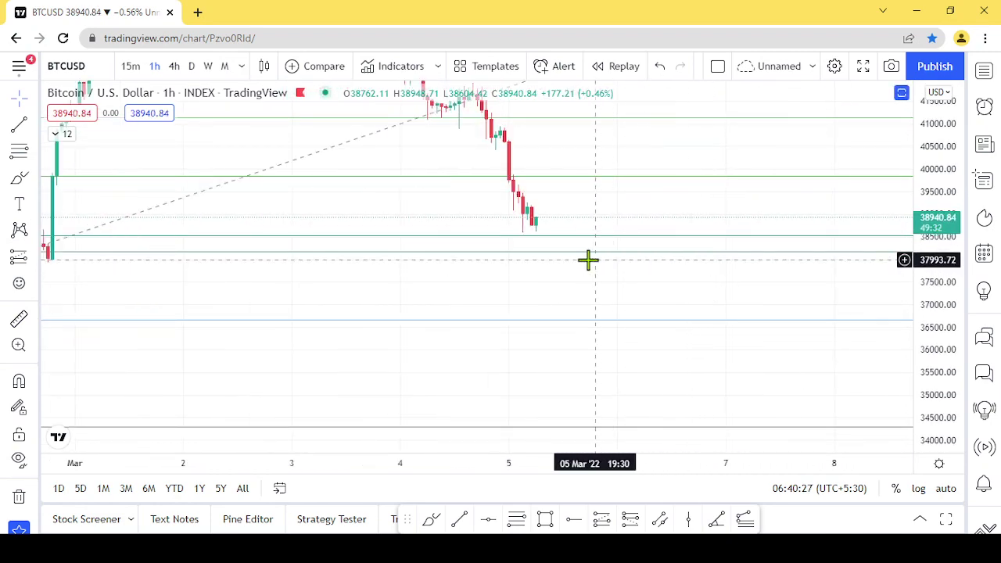
left_click_drag(552, 266, 658, 268)
scroll(658, 268, "down", 2)
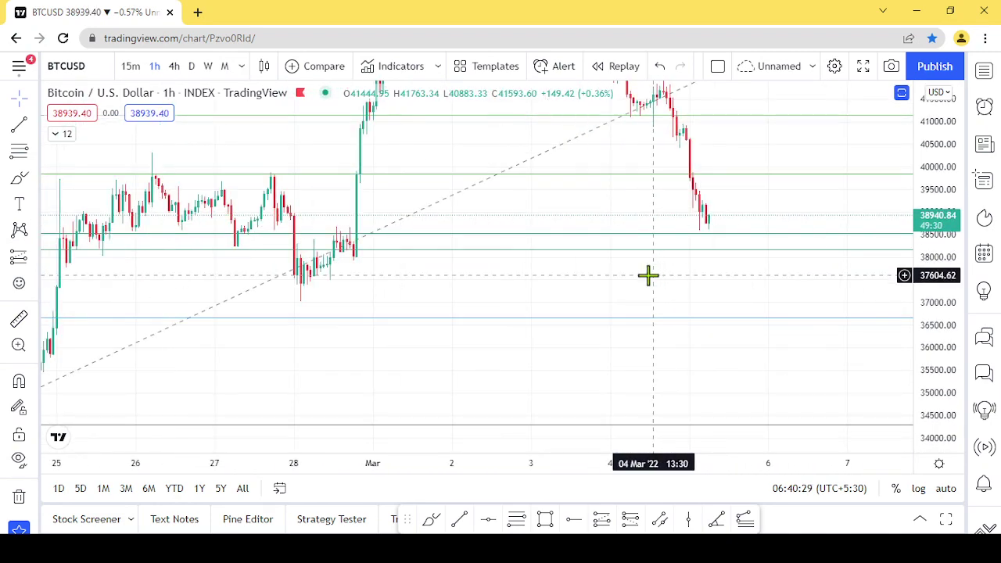
left_click(224, 66)
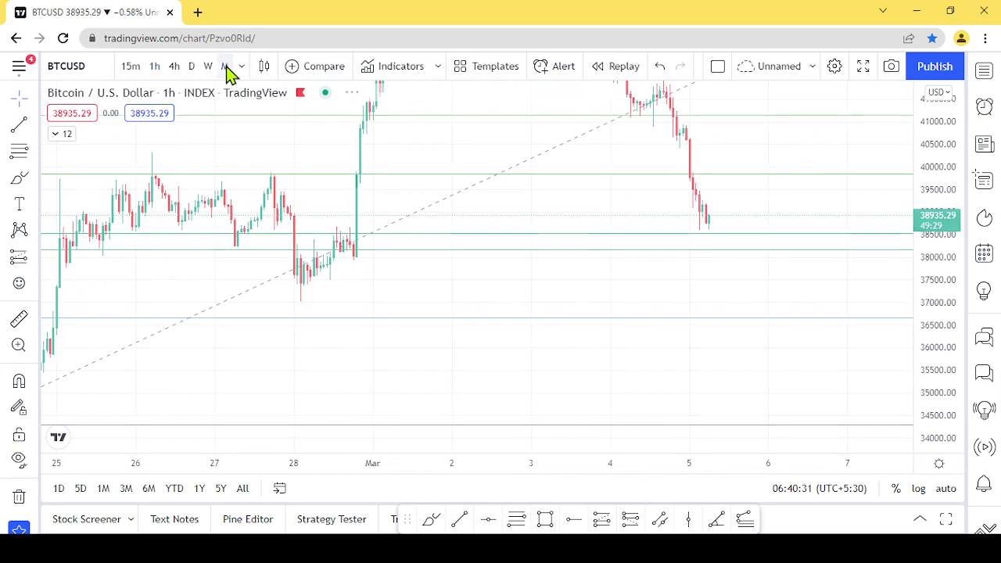
Compress the price scale and centre the 2021–2022 monthly candles
scroll(818, 289, "up", 5)
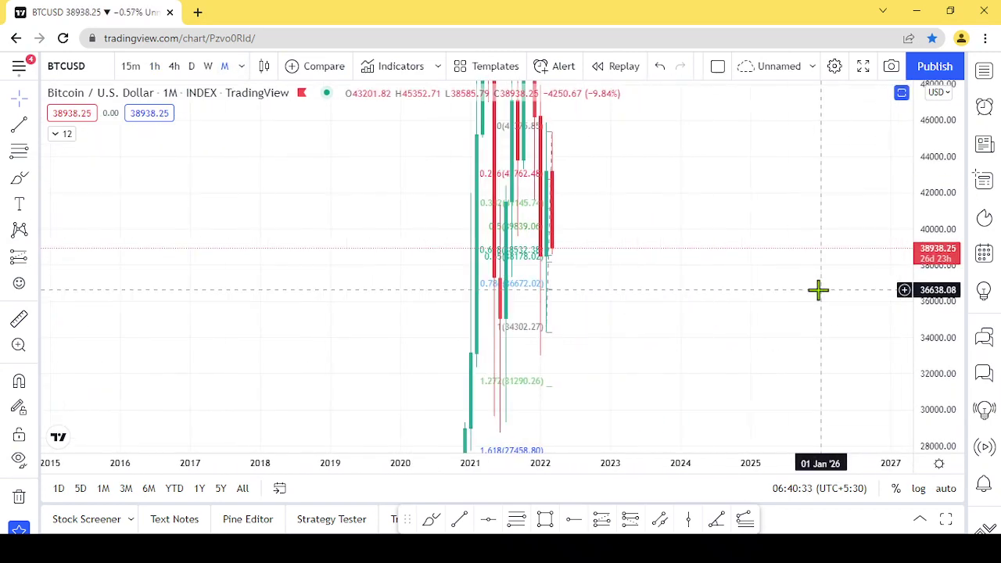
left_click_drag(918, 151, 918, 360)
left_click_drag(458, 185, 805, 175)
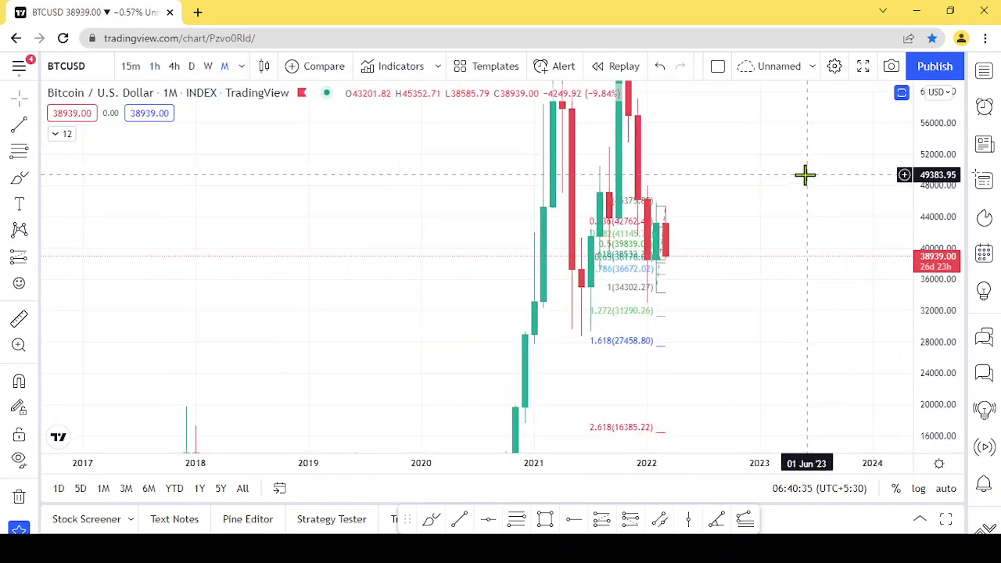
scroll(469, 156, "up", 2)
Unhide the SRI Strategy indicator in the legend to plot its purple and red averages
left_click(59, 134)
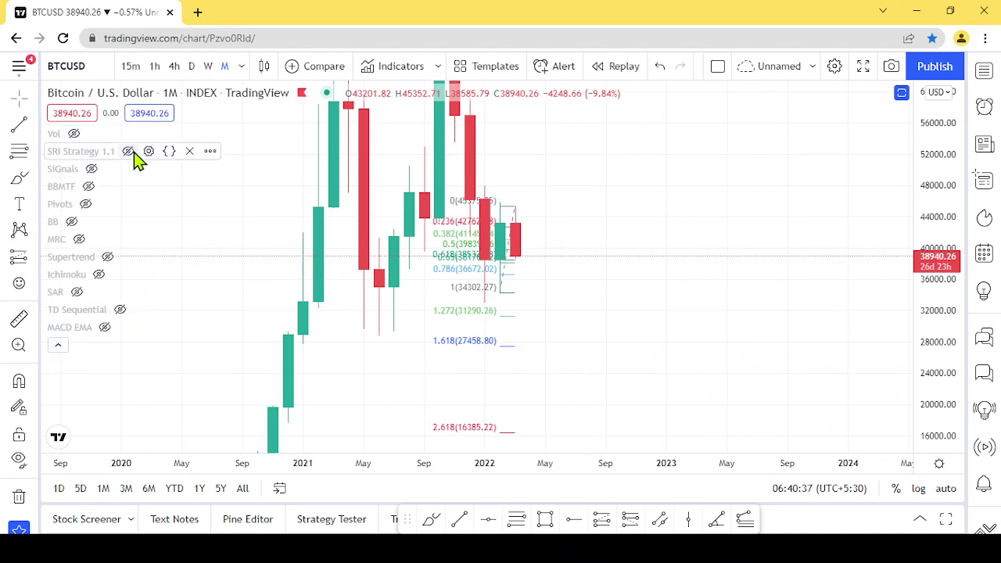
left_click(127, 151)
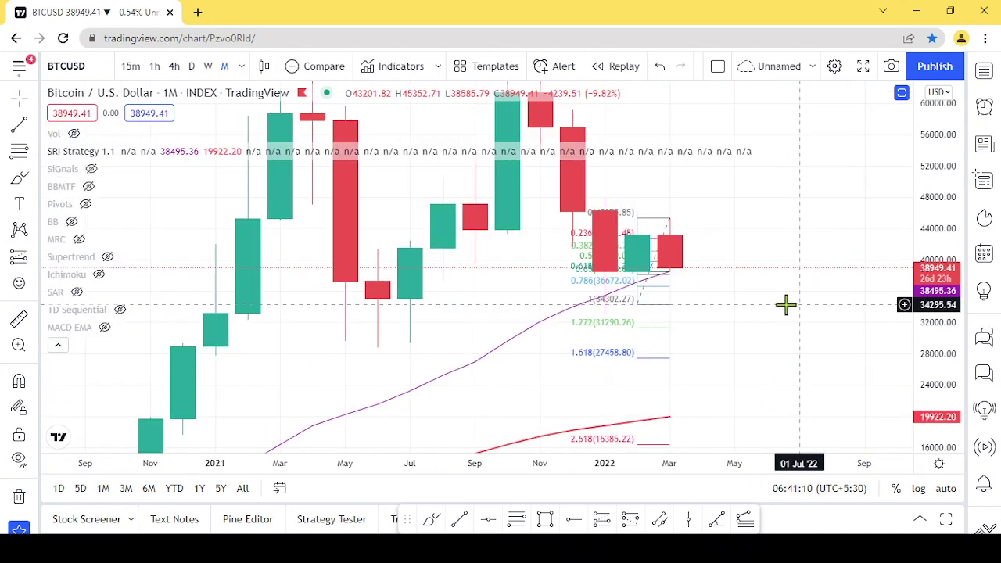
left_click(58, 345)
scroll(621, 323, "up", 2)
Frame the recent monthly candles in the 24000–46000 range and select the Fibonacci drawing
left_click_drag(660, 266, 742, 296)
left_click_drag(935, 392, 934, 217)
left_click_drag(758, 267, 759, 165)
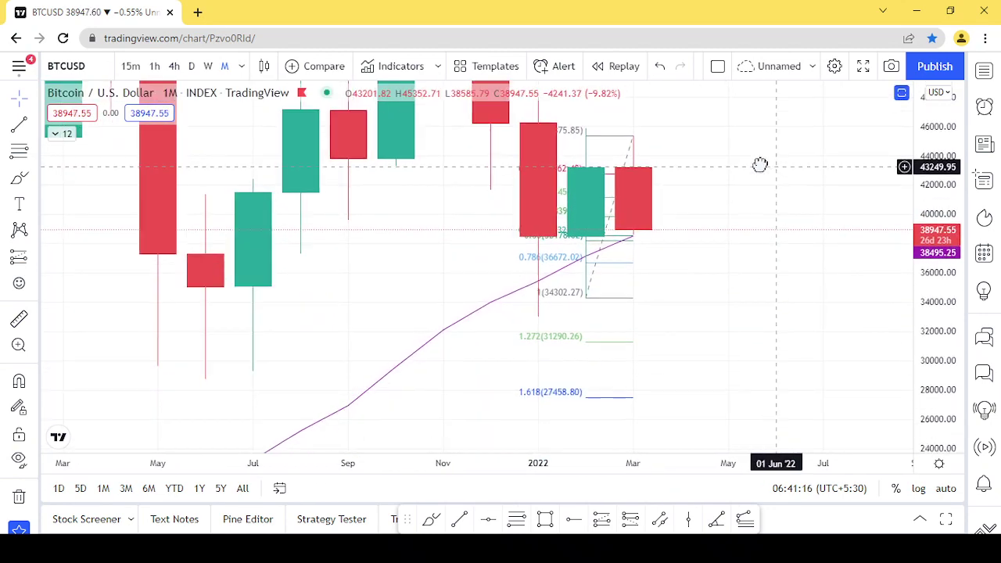
left_click(605, 262)
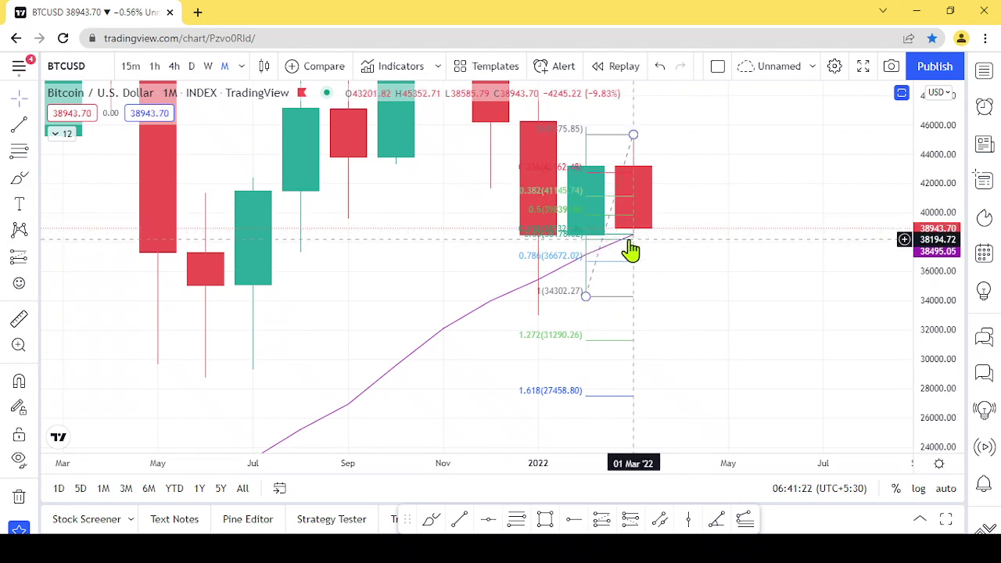
Review the 2018–2024 monthly history, then switch the chart to 15-minute bars
left_click_drag(496, 336, 805, 118)
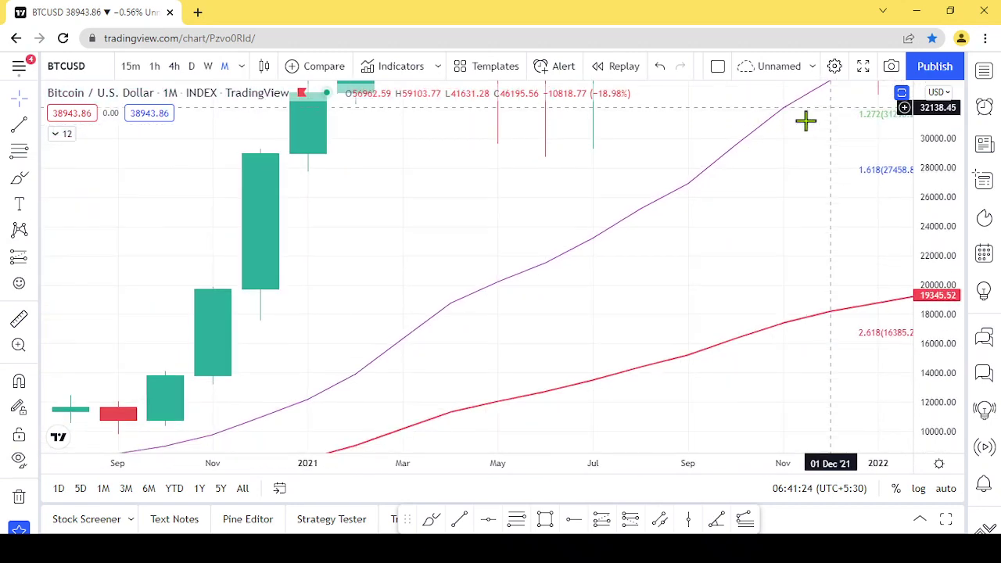
scroll(918, 179, "down", 2)
scroll(918, 180, "down", 2)
scroll(758, 302, "down", 2)
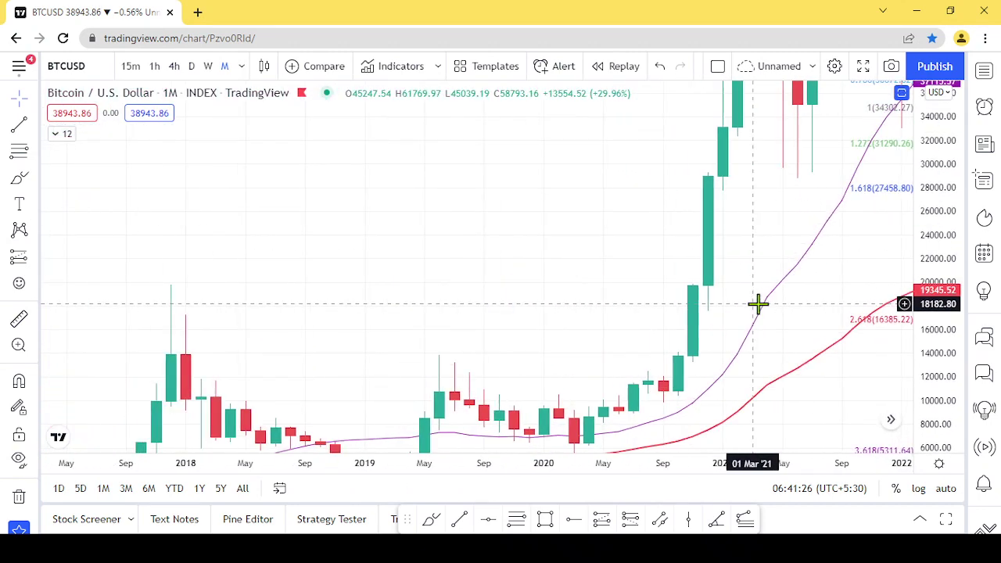
left_click_drag(654, 309, 607, 196)
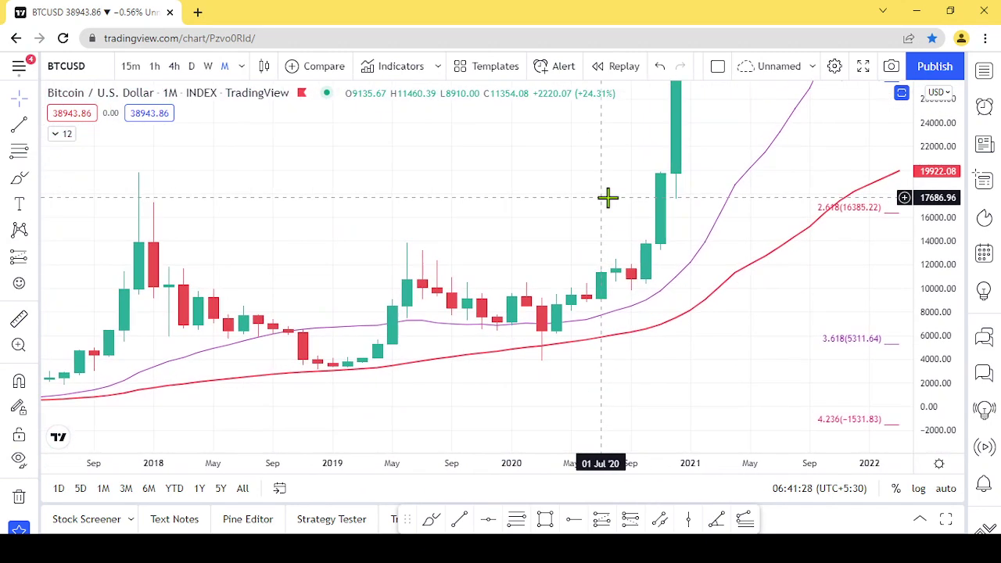
left_click_drag(738, 124, 492, 245)
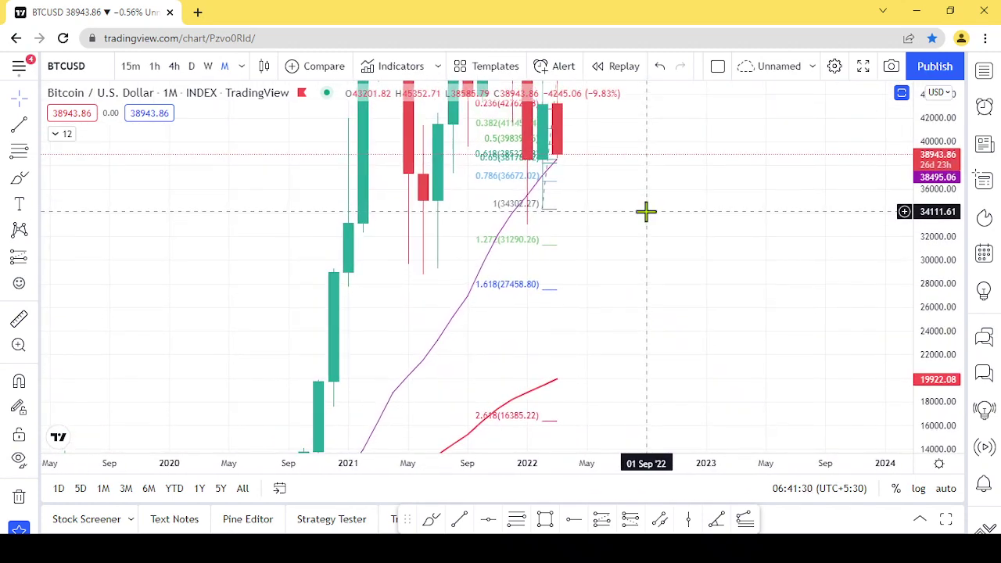
left_click(131, 66)
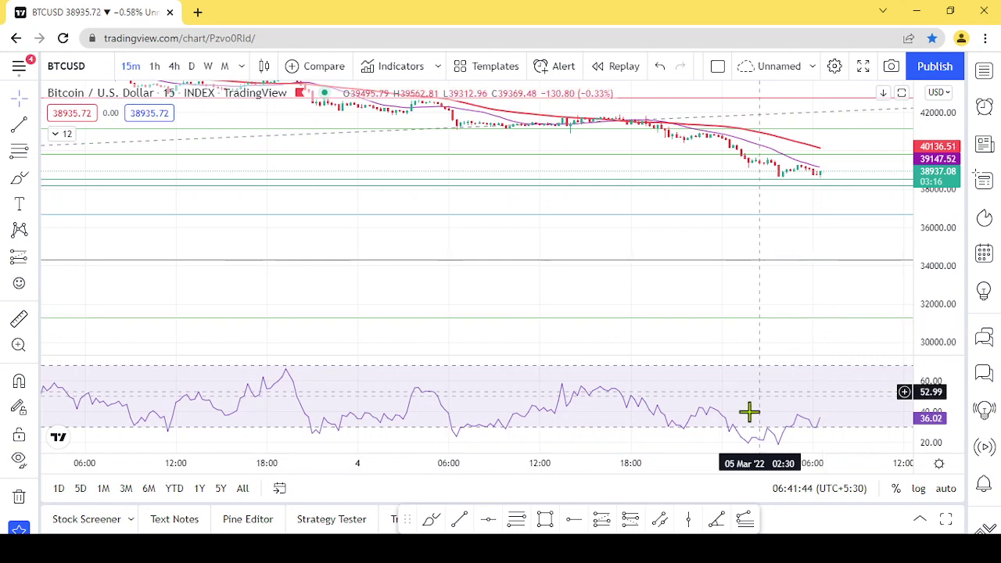
left_click_drag(923, 223, 943, 108)
left_click_drag(866, 179, 763, 244)
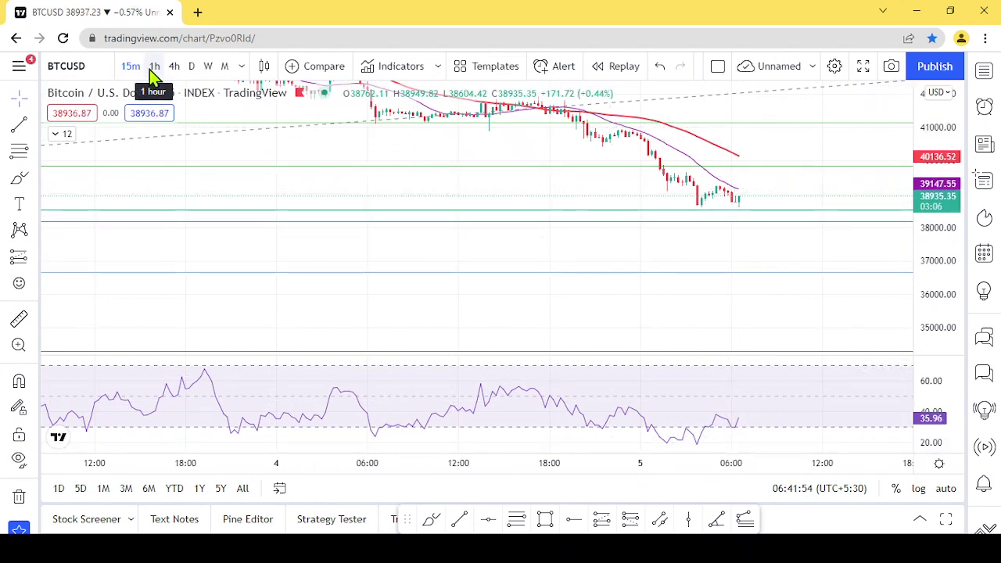
left_click(225, 65)
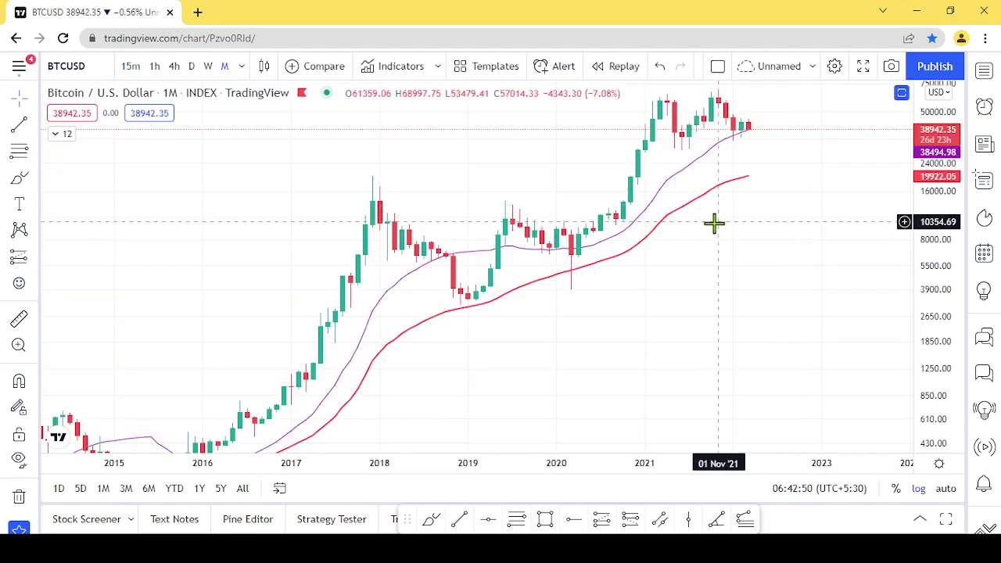
Review 2016–2022 on the monthly log BTCUSD chart, stretching the price scale, then expand the indicator legend
scroll(704, 157, "up", 2)
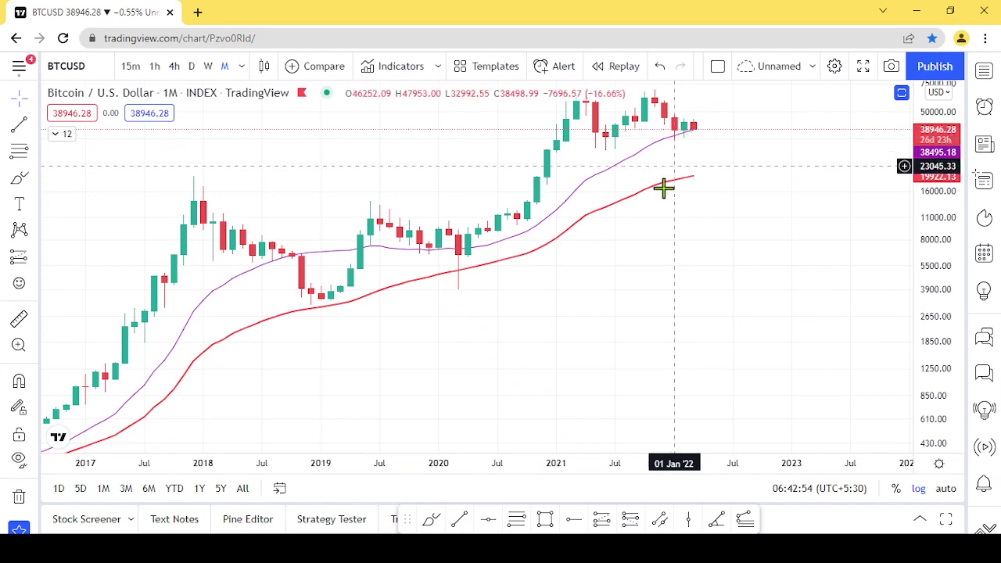
left_click_drag(640, 275, 806, 188)
scroll(767, 243, "down", 2)
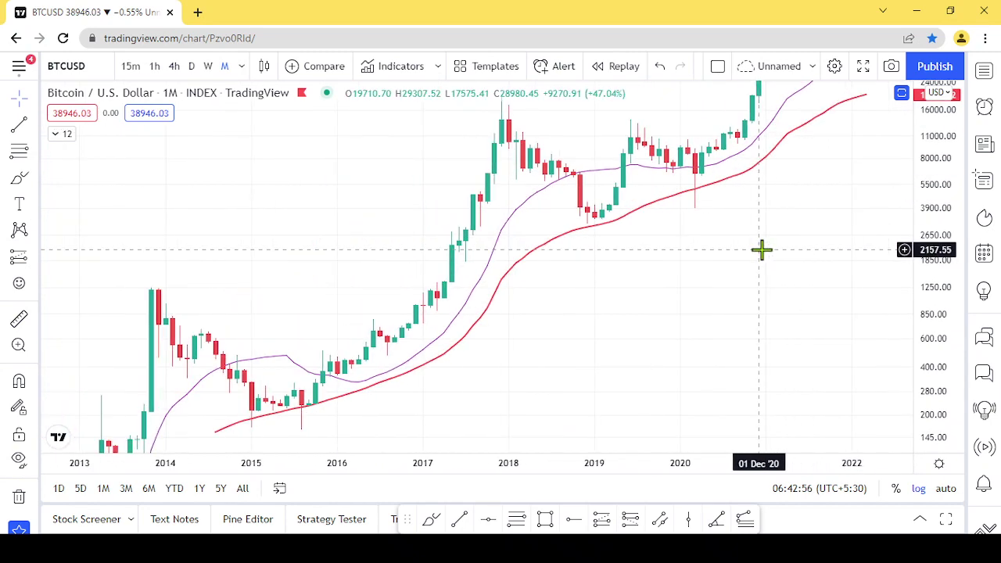
left_click_drag(621, 293, 629, 289)
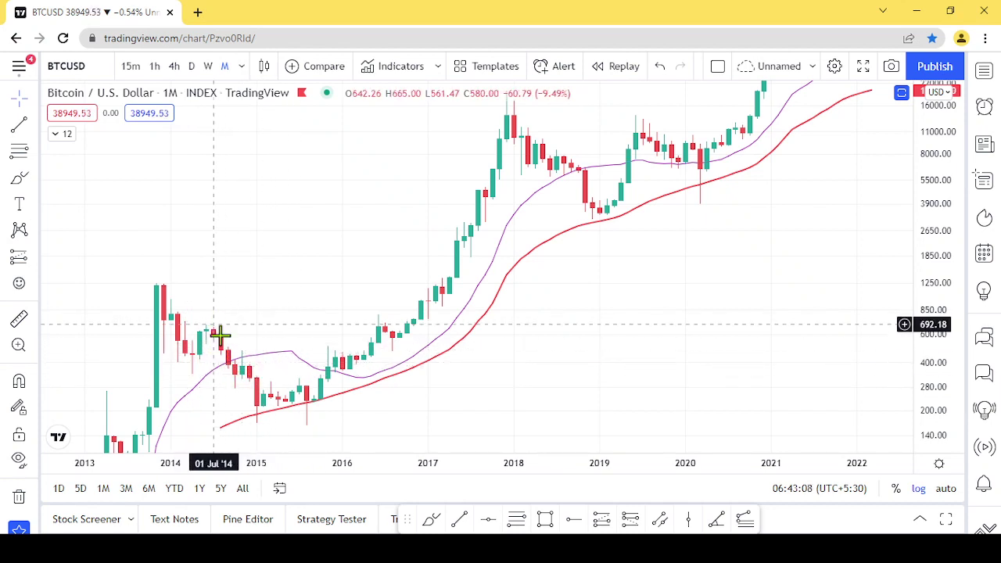
scroll(480, 248, "right", 3)
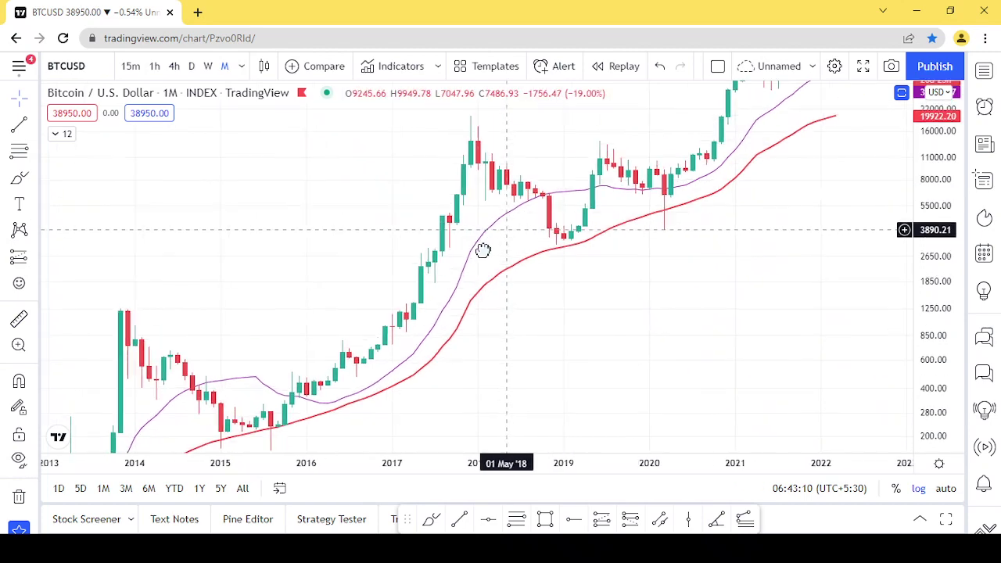
scroll(746, 290, "up", 4)
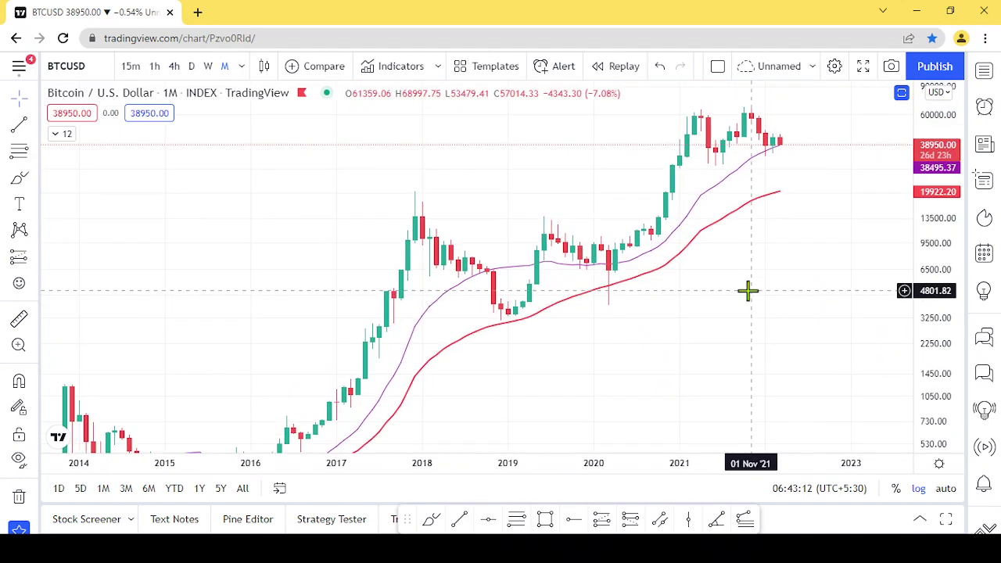
left_click_drag(948, 305, 671, 204)
scroll(670, 203, "up", 1)
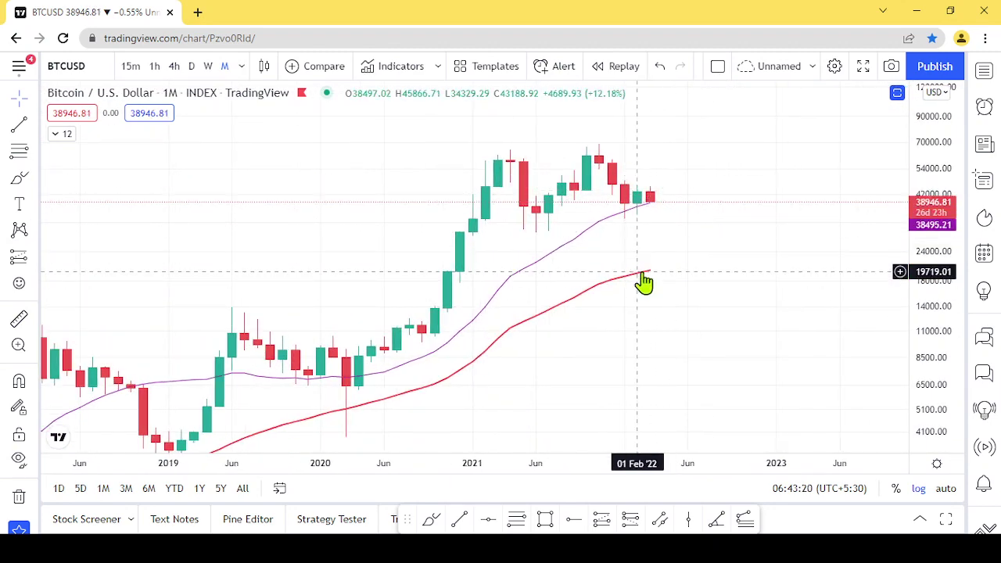
scroll(648, 269, "down", 2)
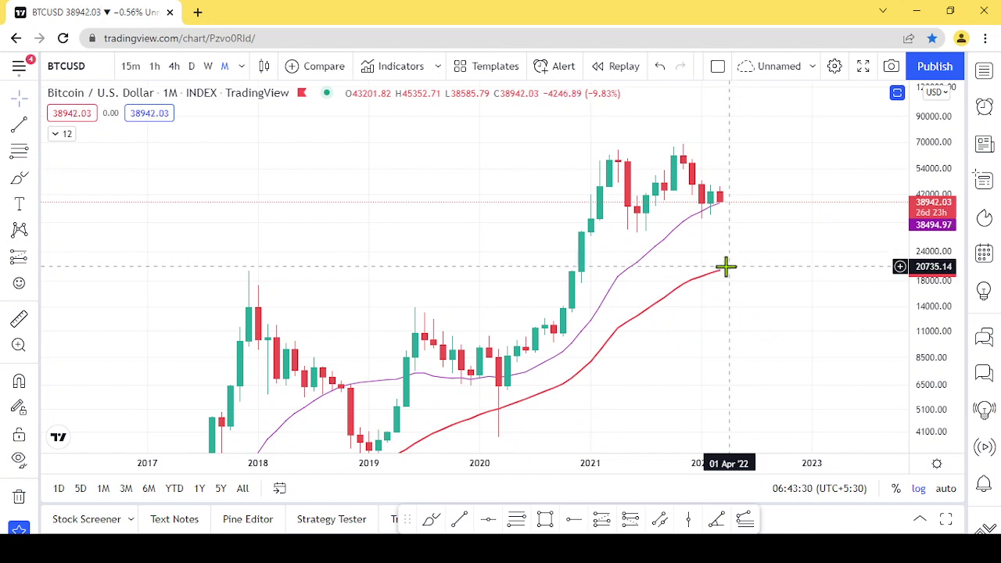
left_click(62, 135)
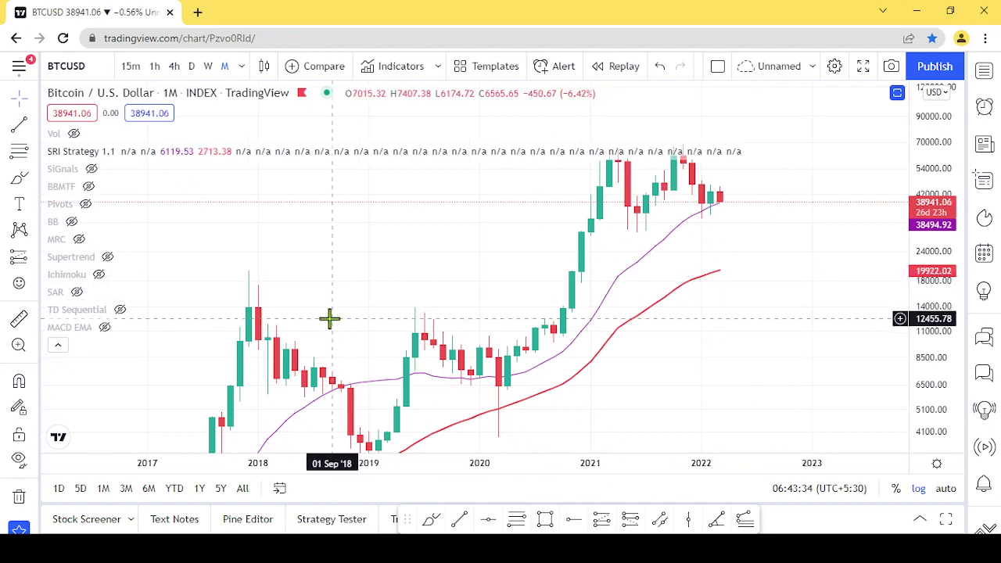
Collapse the indicator legend and pan the monthly log chart back to span 2012–2022
left_click(57, 345)
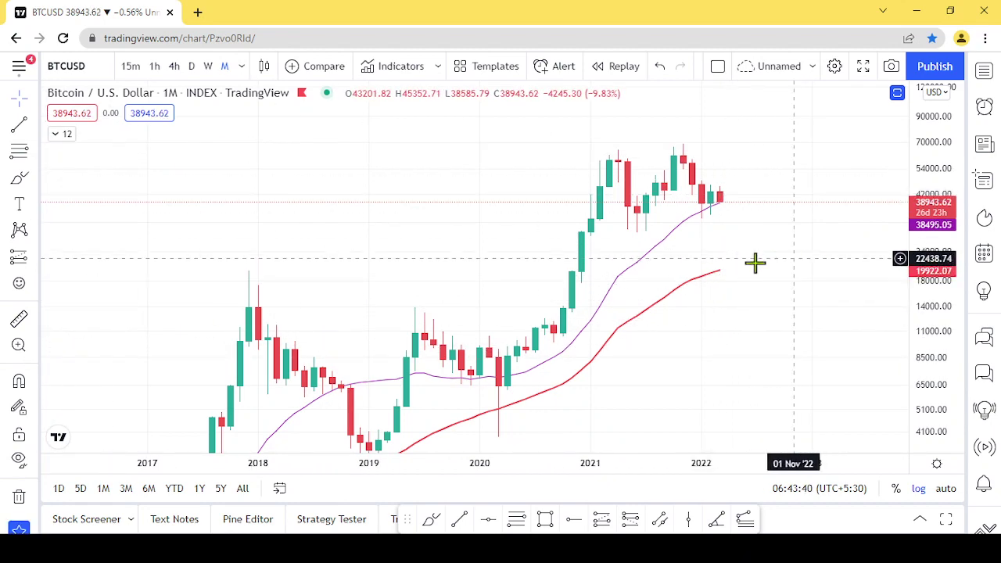
left_click_drag(731, 327, 747, 239)
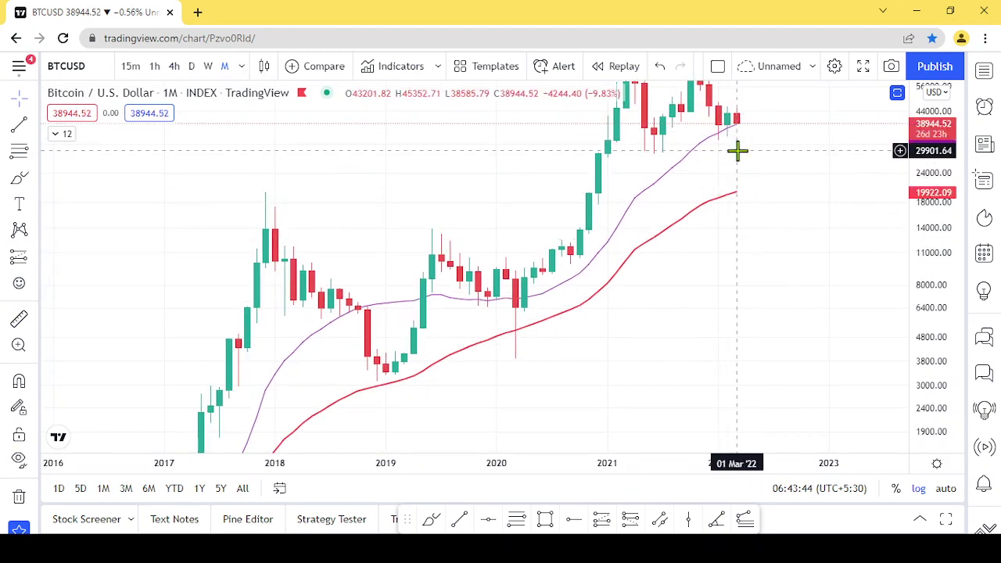
scroll(746, 164, "up", 3)
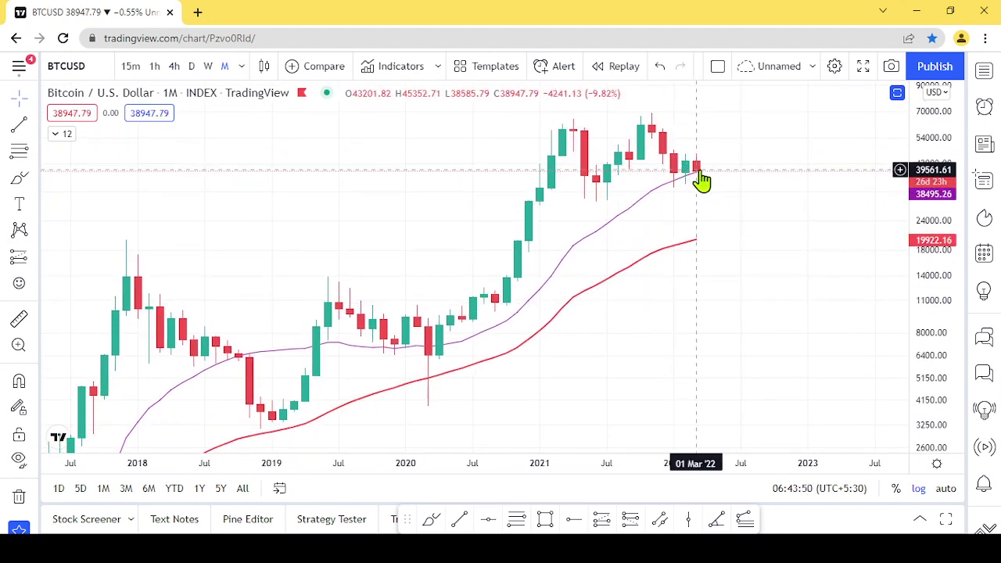
left_click_drag(649, 320, 774, 226)
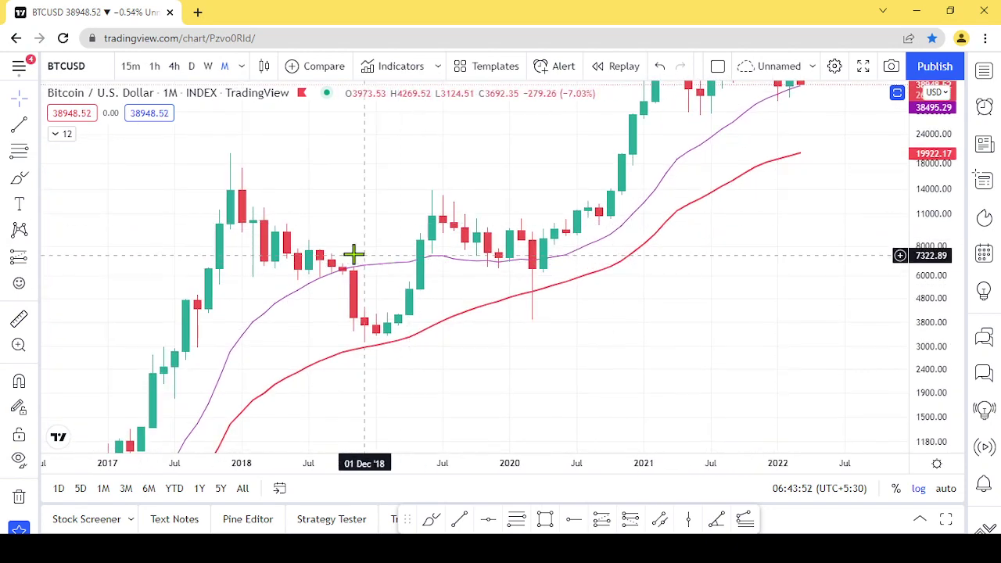
left_click_drag(365, 324, 671, 224)
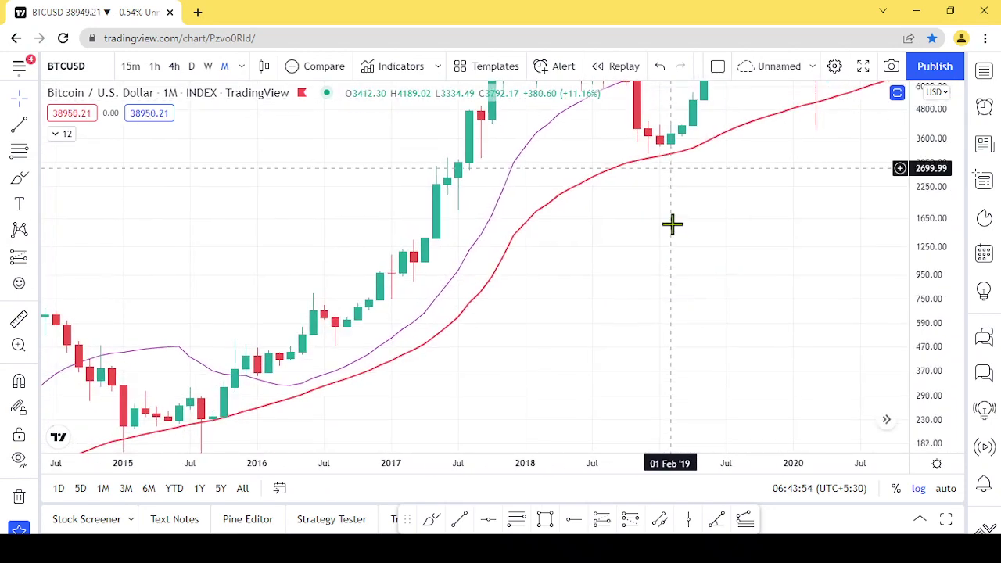
scroll(681, 297, "down", 3)
left_click_drag(772, 228, 668, 256)
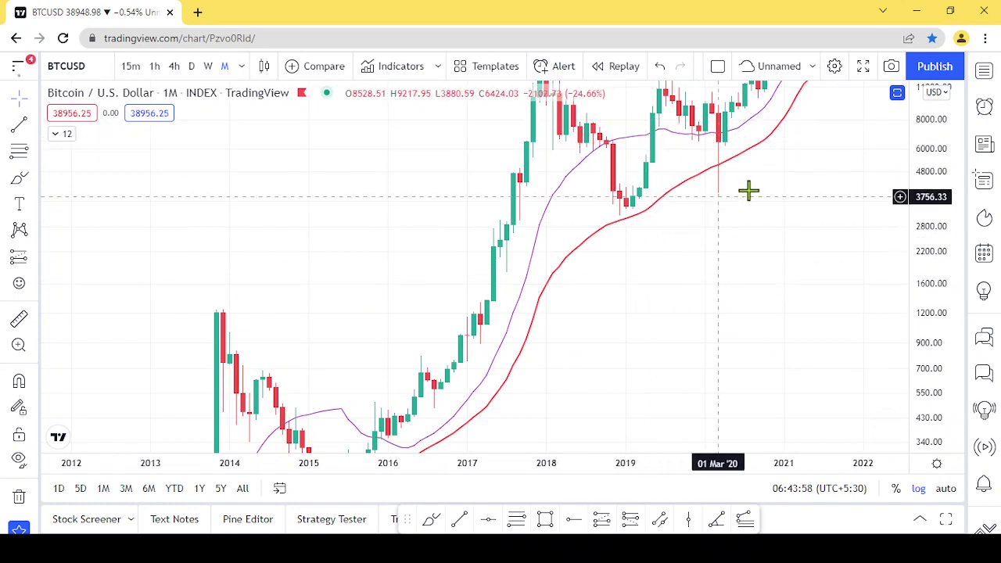
Zoom in on 2019–2022 with both moving averages and a stretched price scale
left_click_drag(818, 141, 666, 271)
scroll(688, 259, "up", 2)
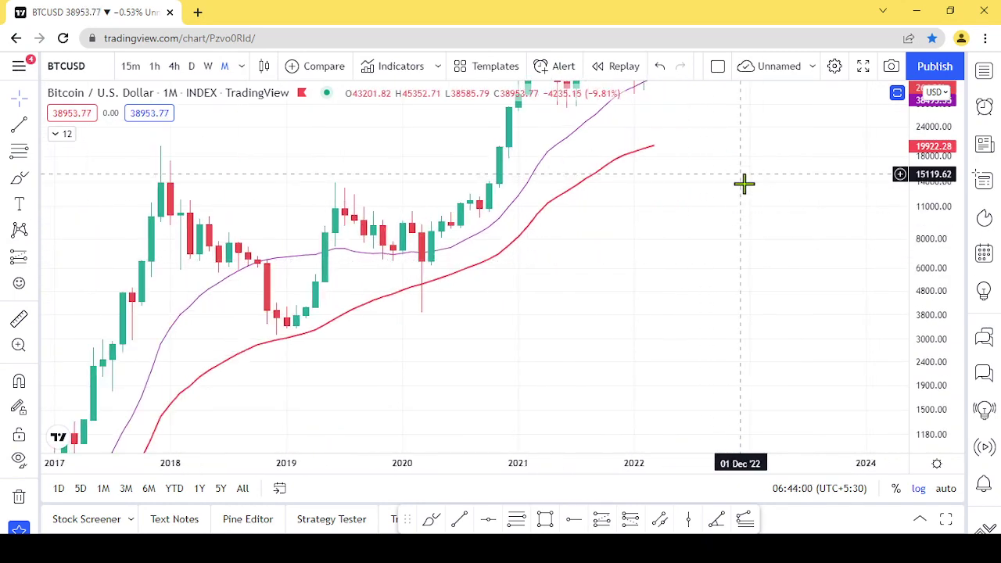
left_click_drag(712, 215, 733, 261)
scroll(720, 254, "up", 2)
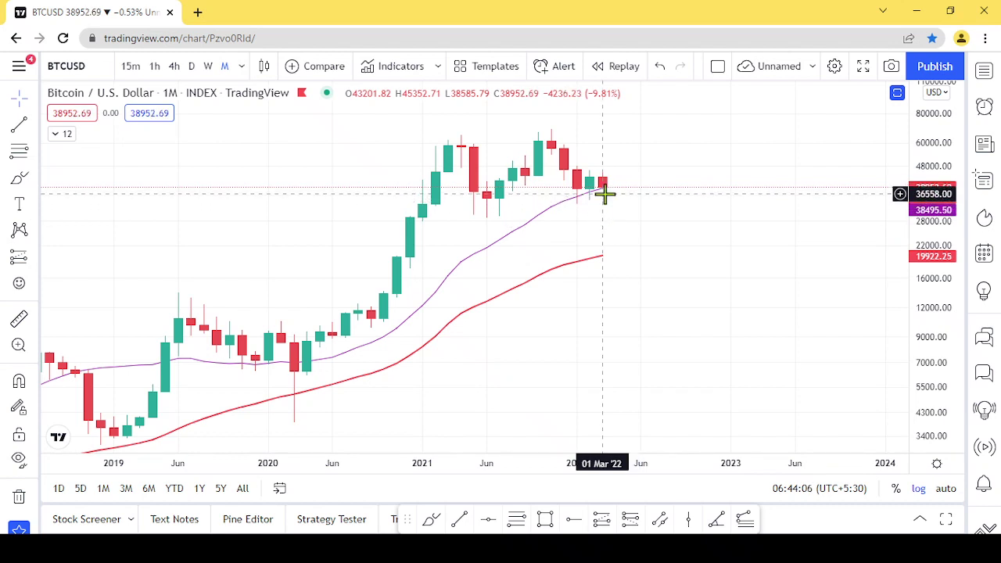
key("Right")
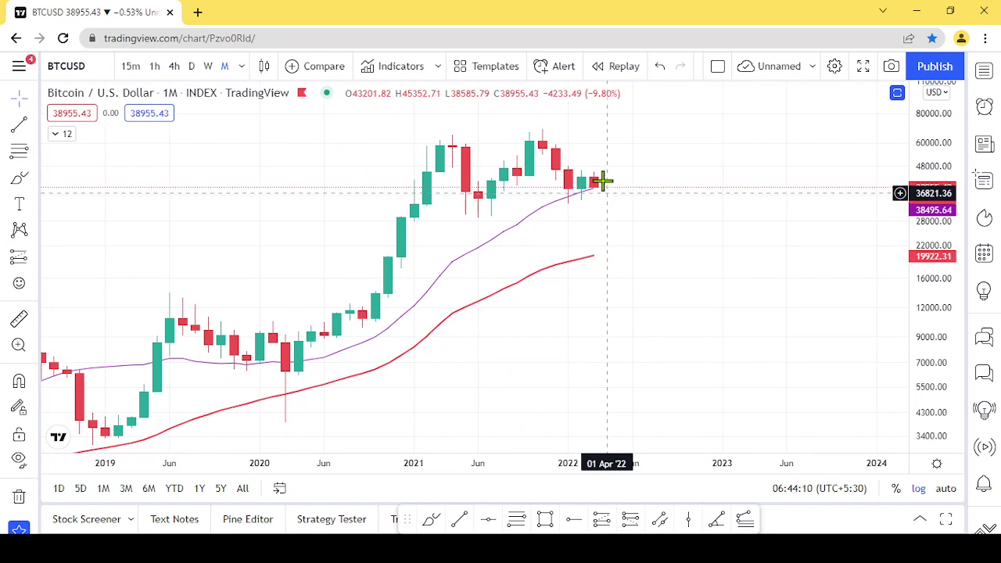
scroll(603, 181, "up", 1)
left_click_drag(527, 188, 597, 262)
left_click_drag(912, 302, 925, 235)
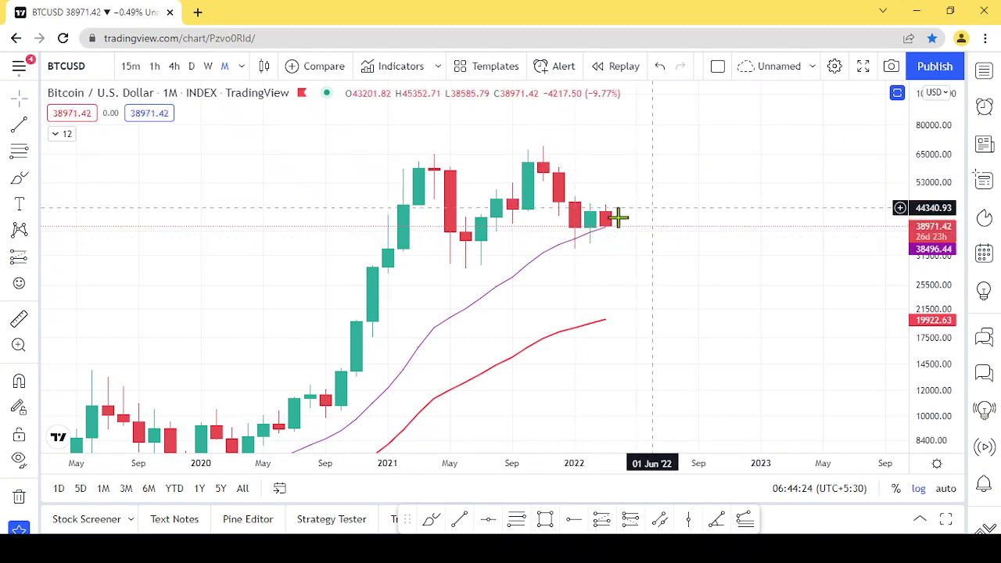
left_click_drag(623, 273, 746, 228)
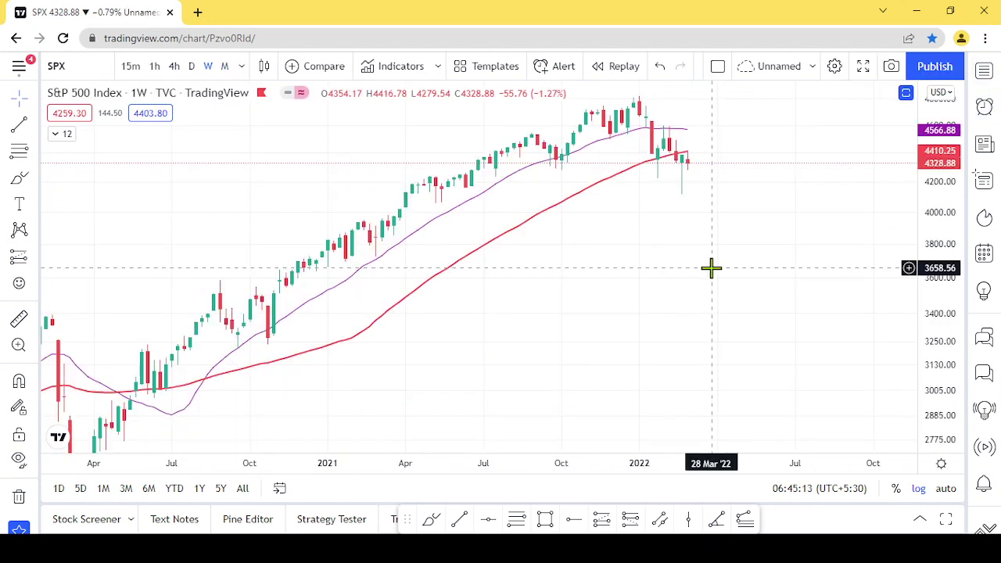
Zoom and stretch the S&P 500 weekly chart, shifting the candles up and right
scroll(573, 249, "up", 3)
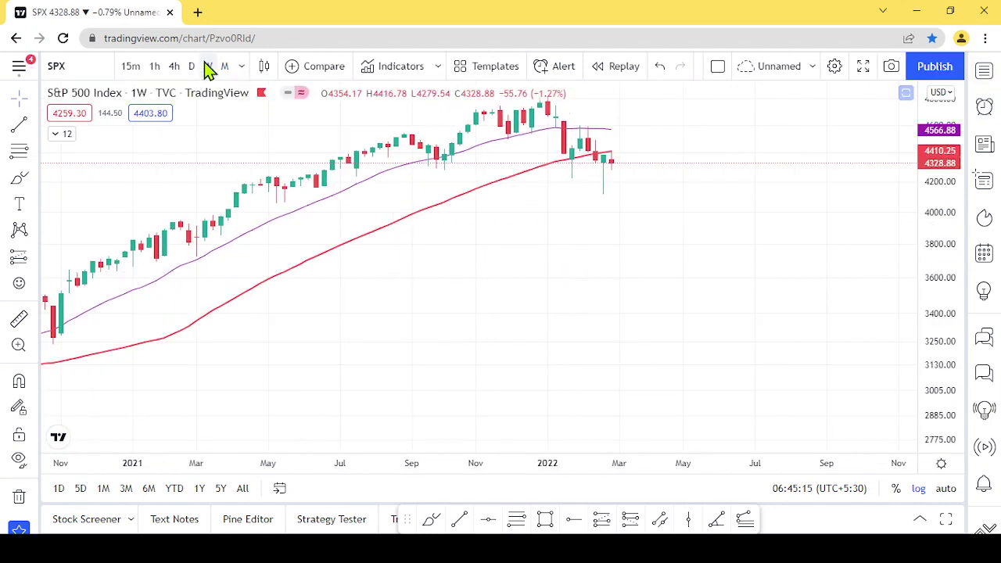
left_click_drag(635, 214, 640, 258)
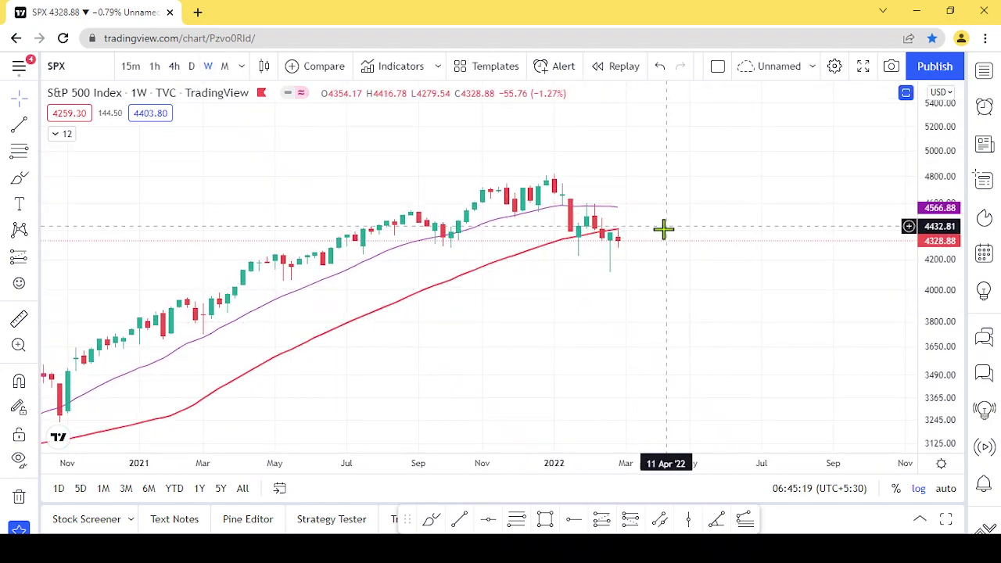
left_click_drag(938, 353, 934, 245)
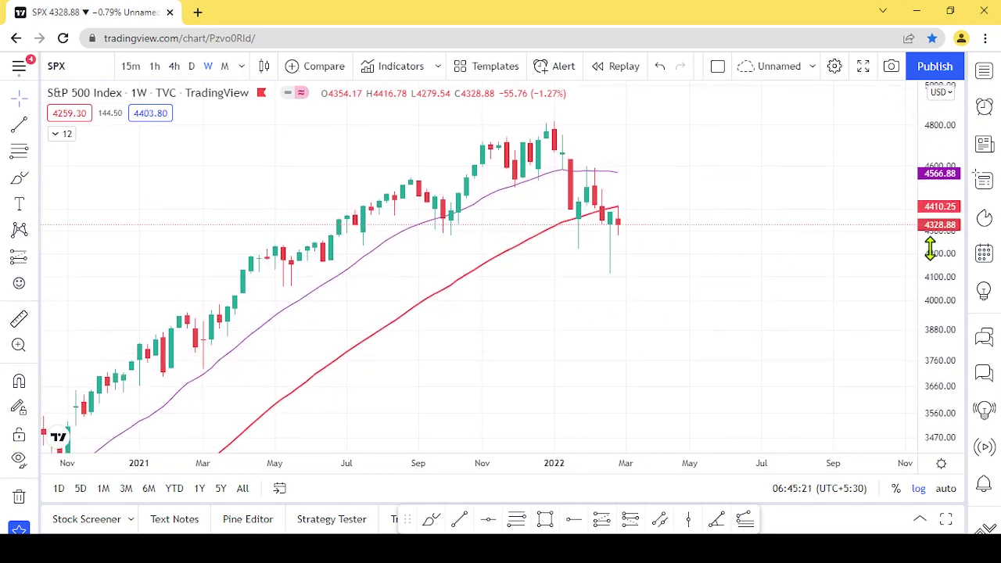
scroll(731, 280, "up", 3)
scroll(520, 254, "down", 3)
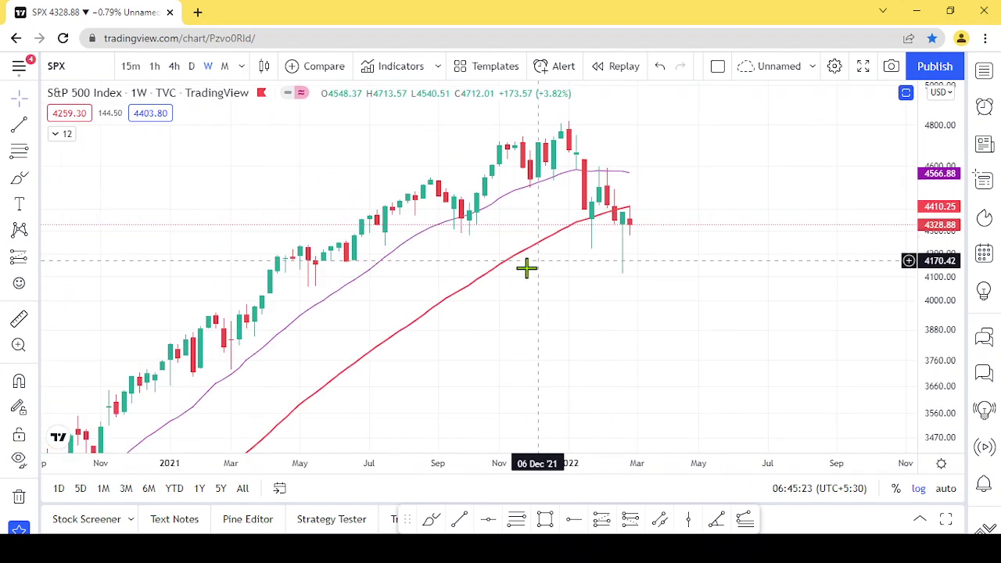
left_click_drag(539, 292, 665, 183)
Centre the Feb '22 weekly bars, then reset the chart to its default view
left_click_drag(747, 187, 666, 228)
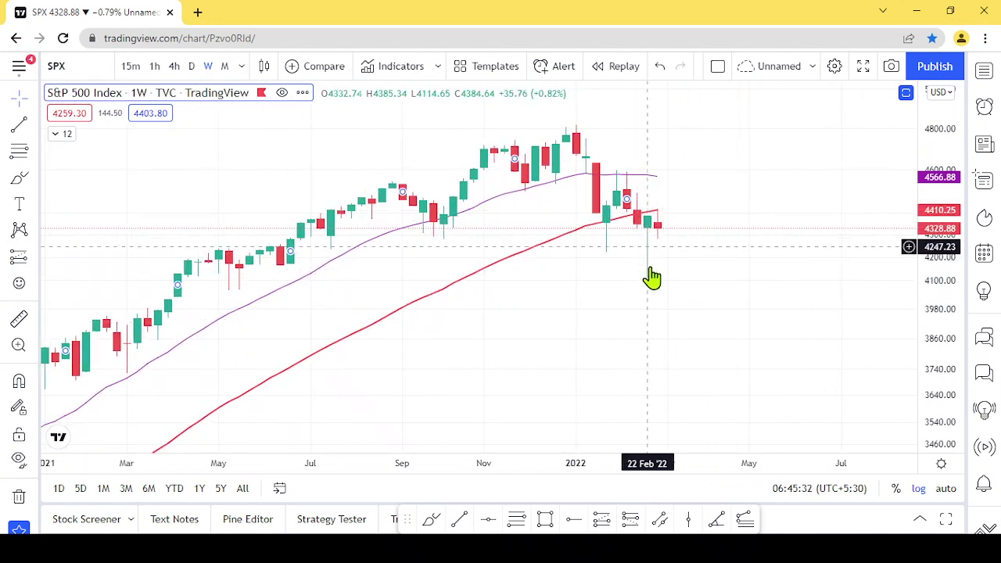
scroll(645, 259, "up", 3)
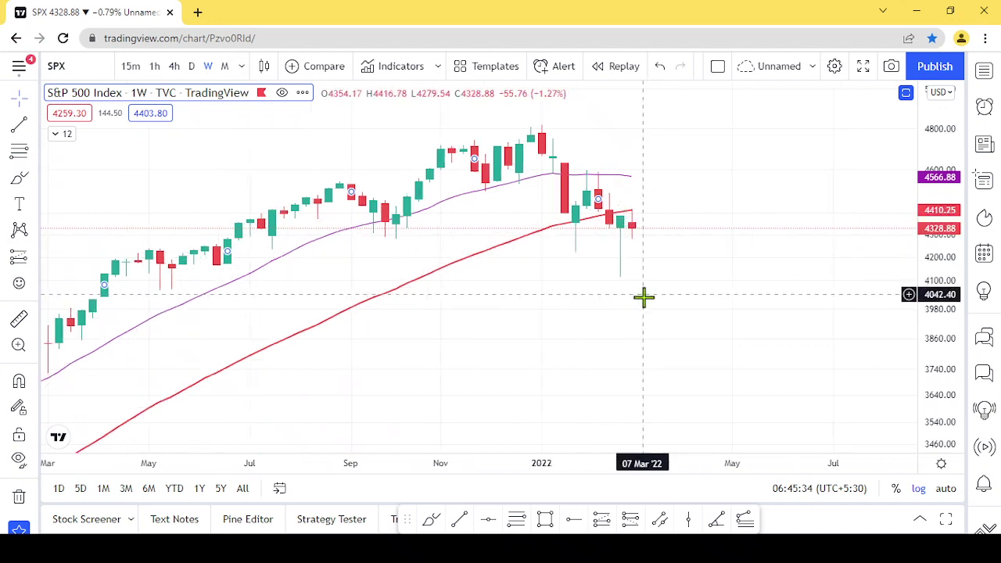
left_click_drag(642, 297, 506, 262)
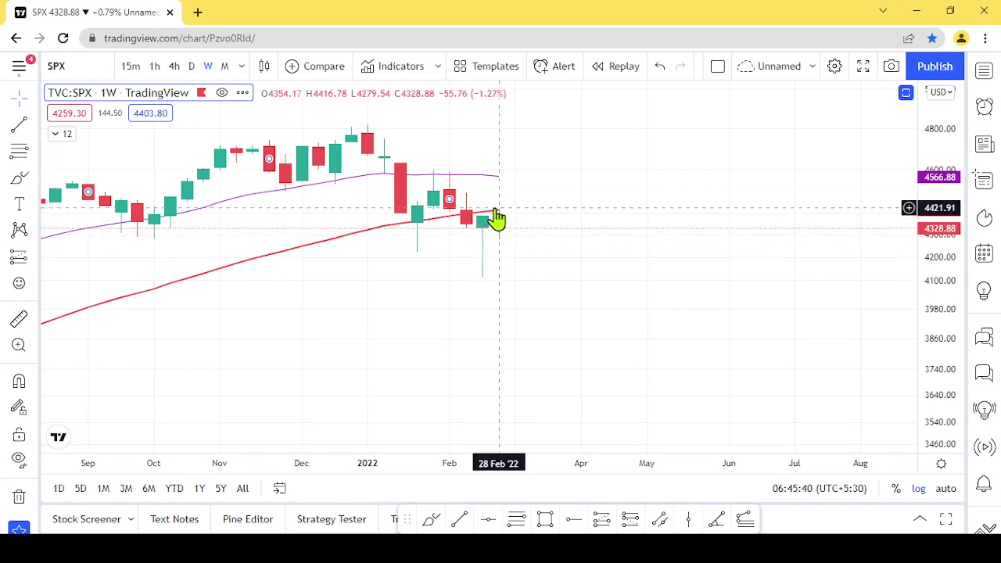
right_click(585, 157)
left_click(681, 170)
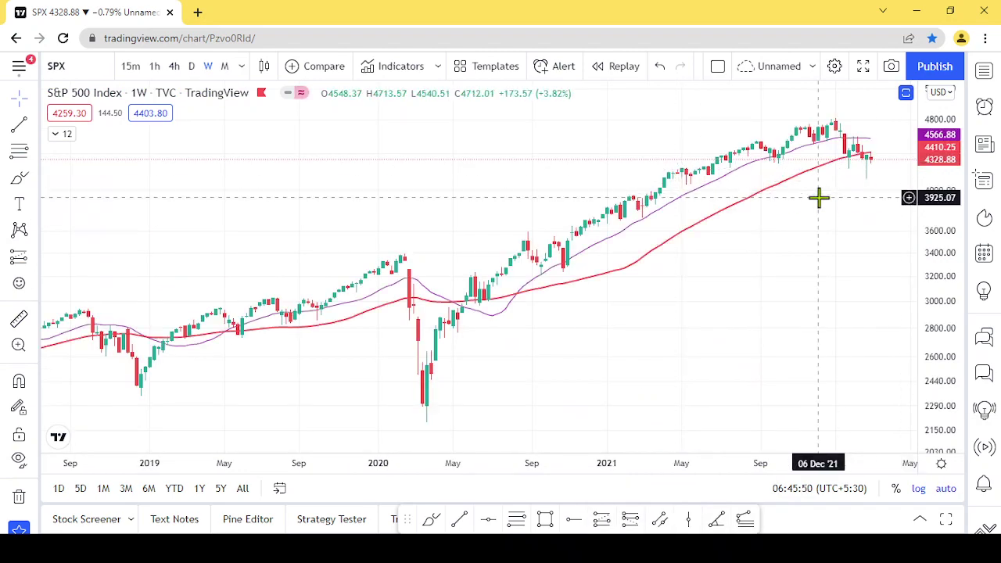
Zoom in on recent S&P 500 weekly bars with 2022 near the right edge
scroll(819, 199, "up", 5)
left_click_drag(958, 273, 714, 262)
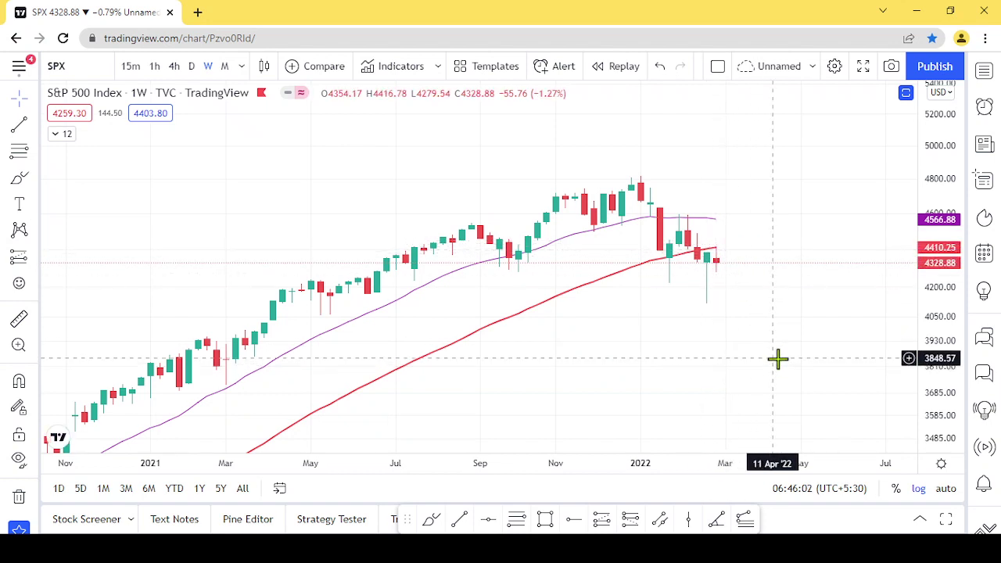
scroll(777, 342, "up", 1)
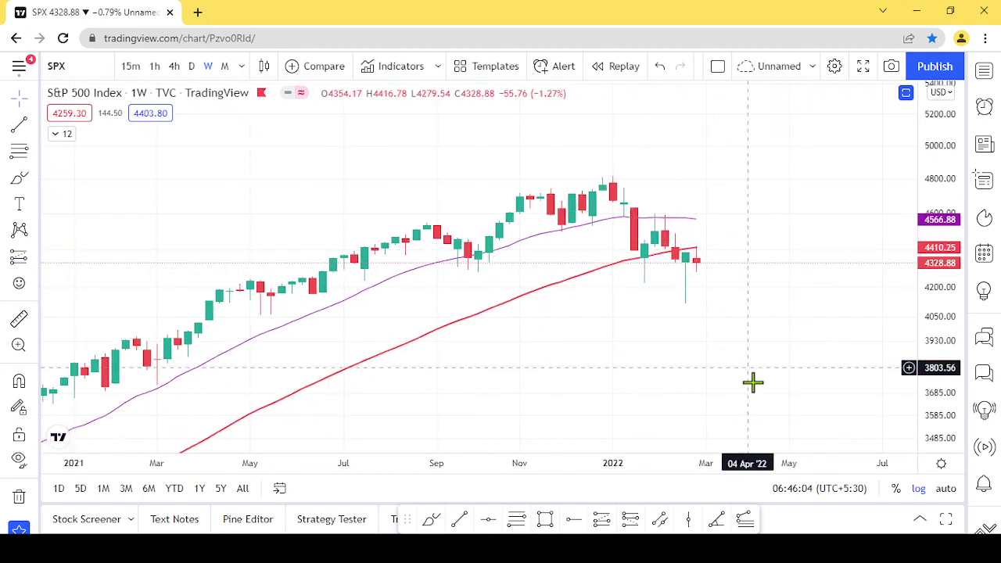
scroll(759, 380, "down", 3)
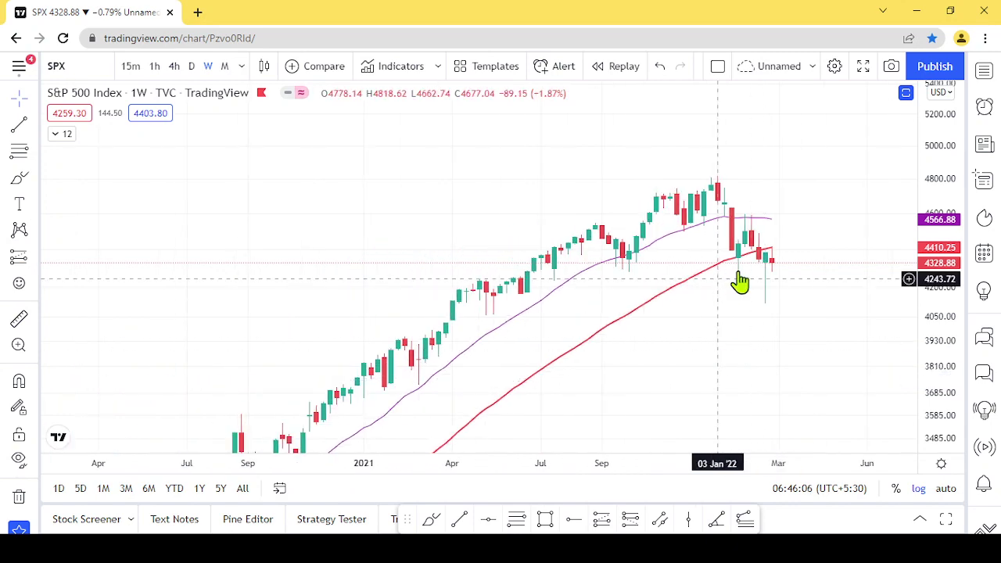
scroll(754, 313, "up", 2)
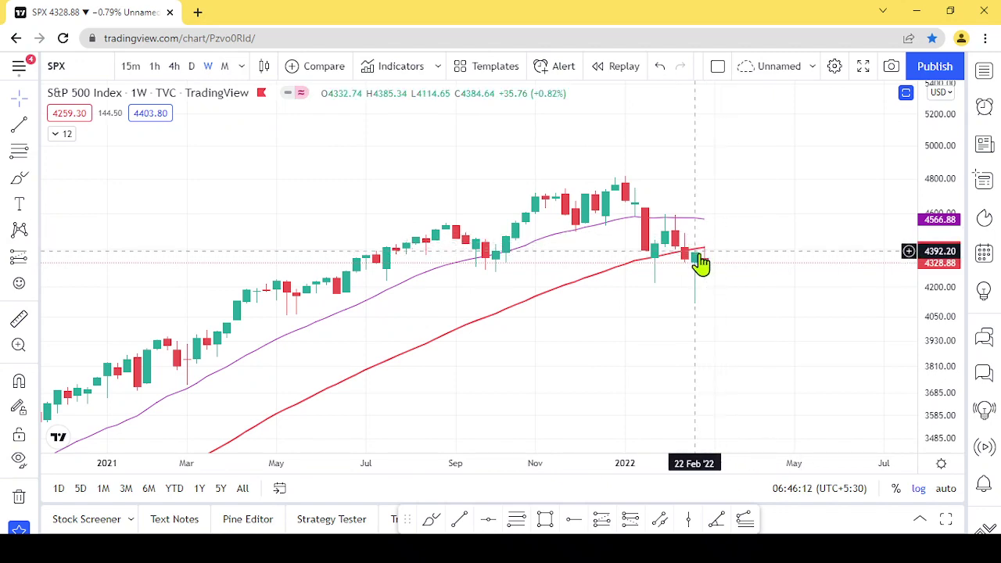
Enlarge the candles by stretching the price scale, and open the watchlist scrolled to SPX
left_click_drag(939, 317, 940, 294)
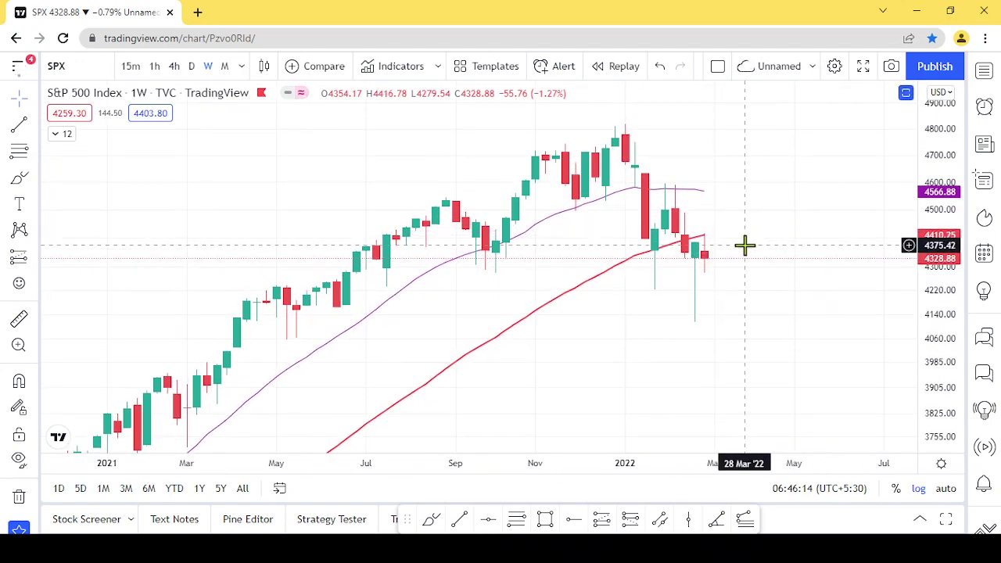
scroll(745, 246, "up", 2)
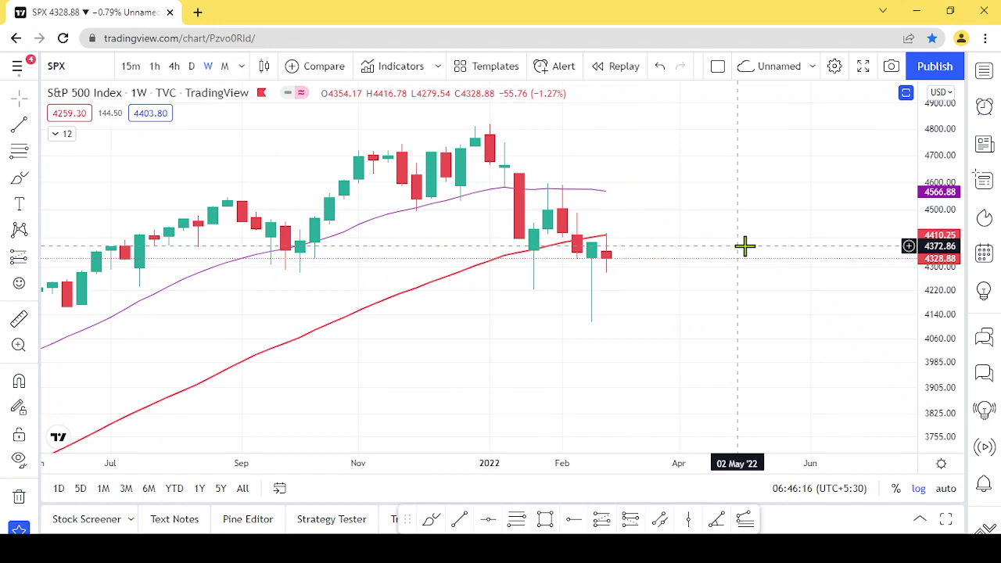
scroll(745, 249, "down", 3)
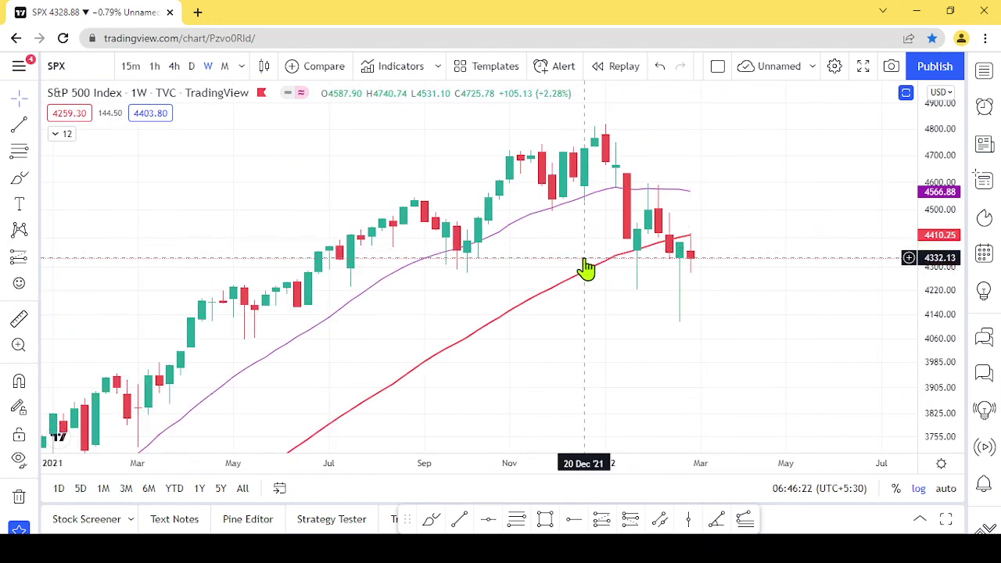
scroll(722, 311, "up", 2)
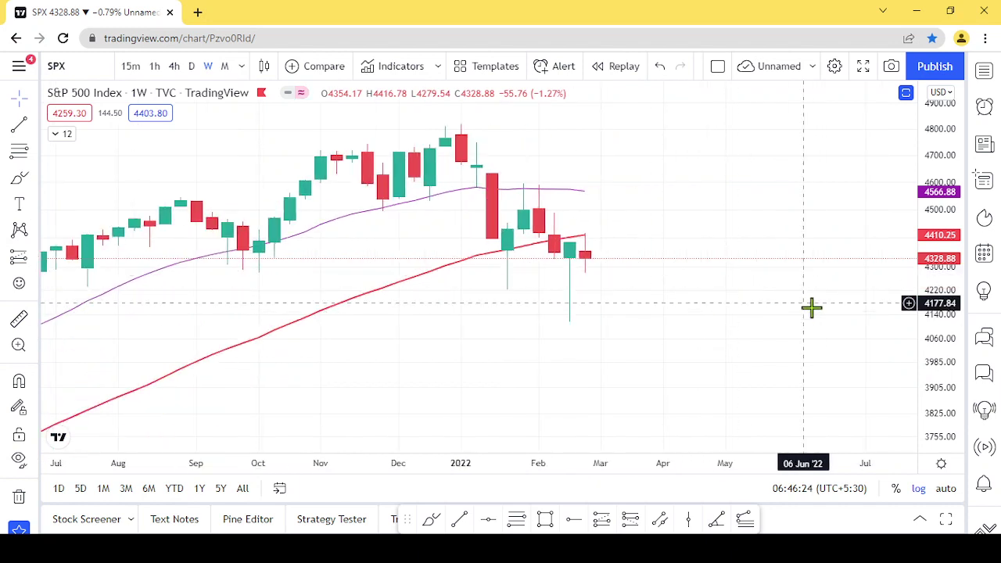
left_click_drag(946, 335, 926, 253)
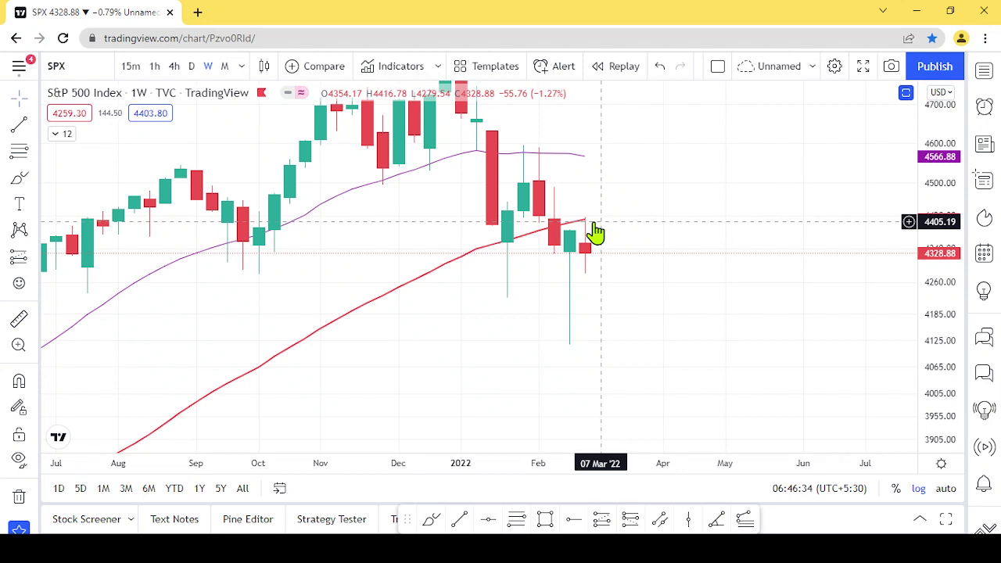
left_click(985, 72)
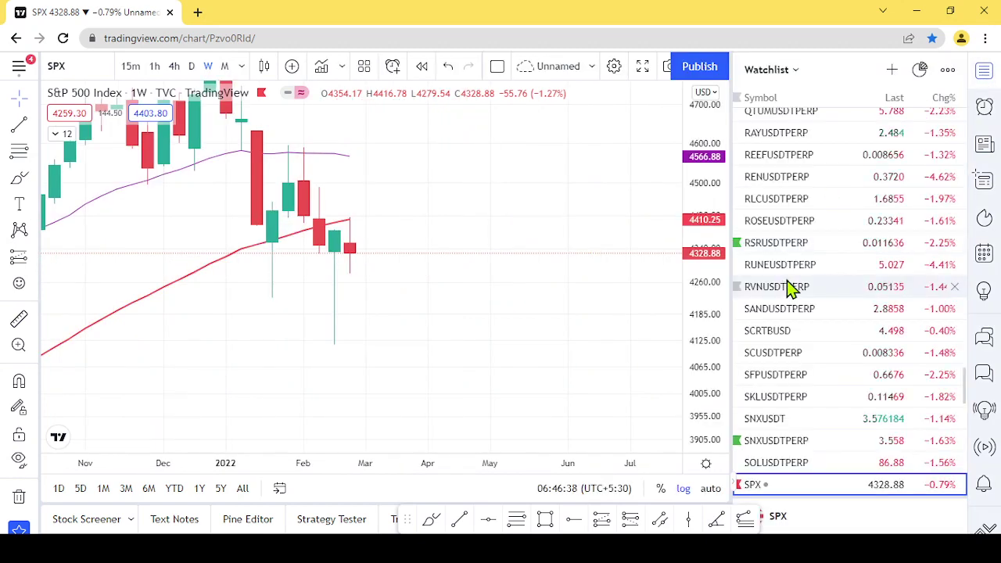
scroll(790, 289, "down", 5)
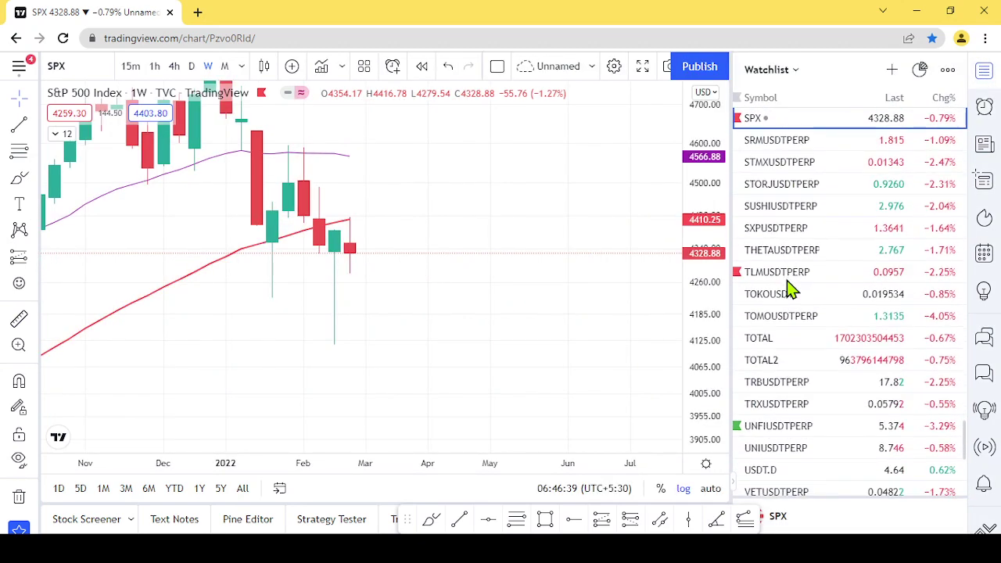